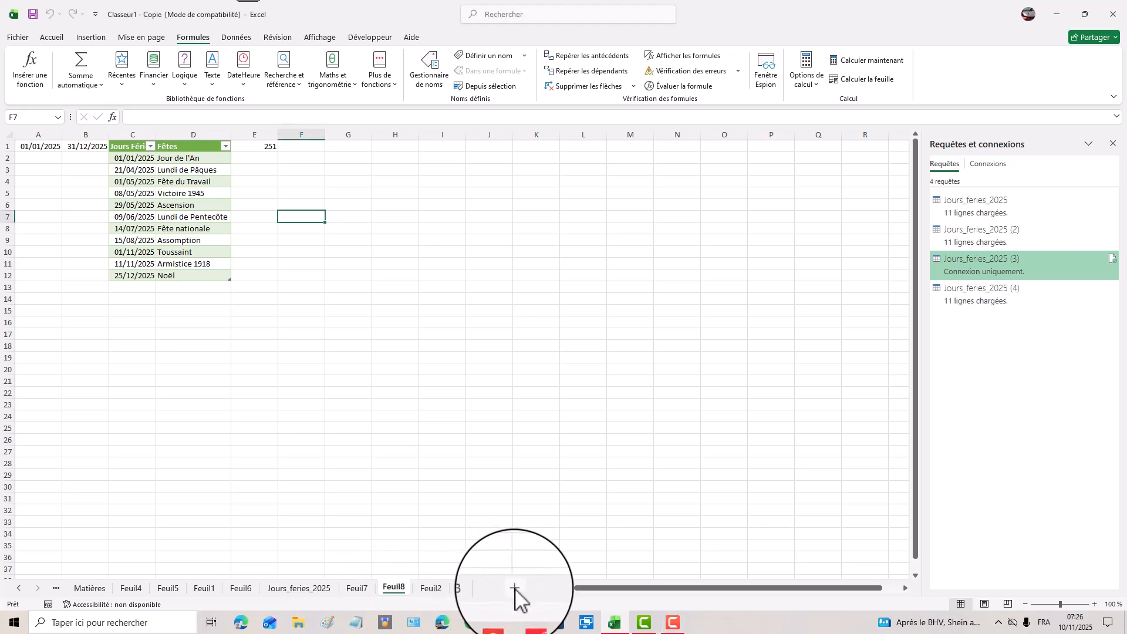
Step: Add a new worksheet and enter 01/01/2025 in cell A1 and 31/12/2025 in cell B1
{"action": "left_click", "coordinate": [505, 521]}
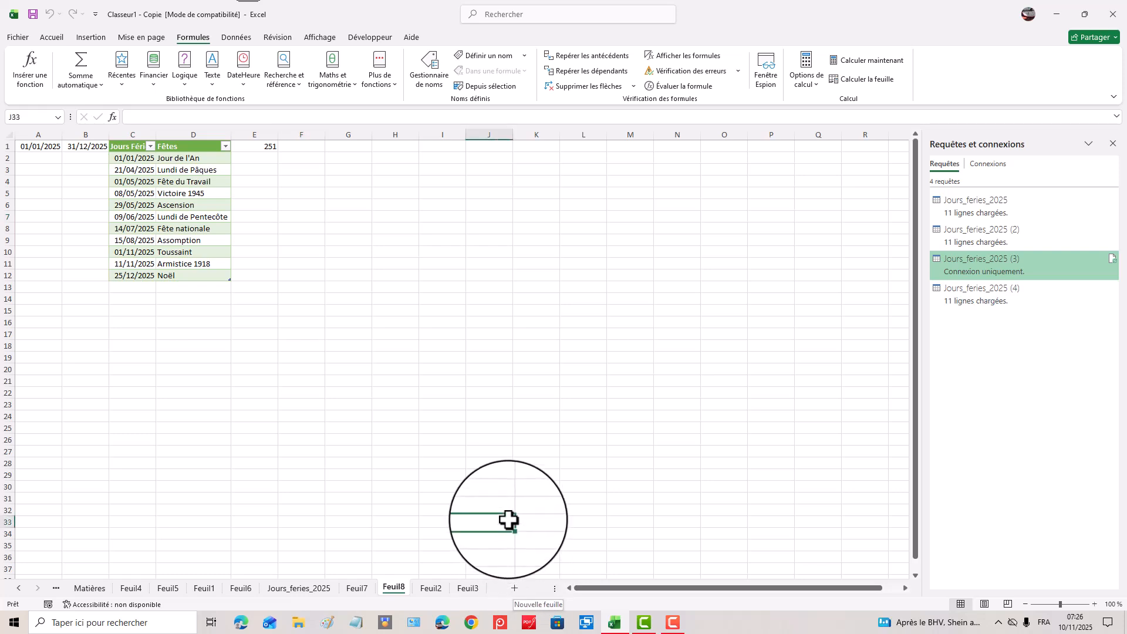
{"action": "left_click", "coordinate": [514, 589]}
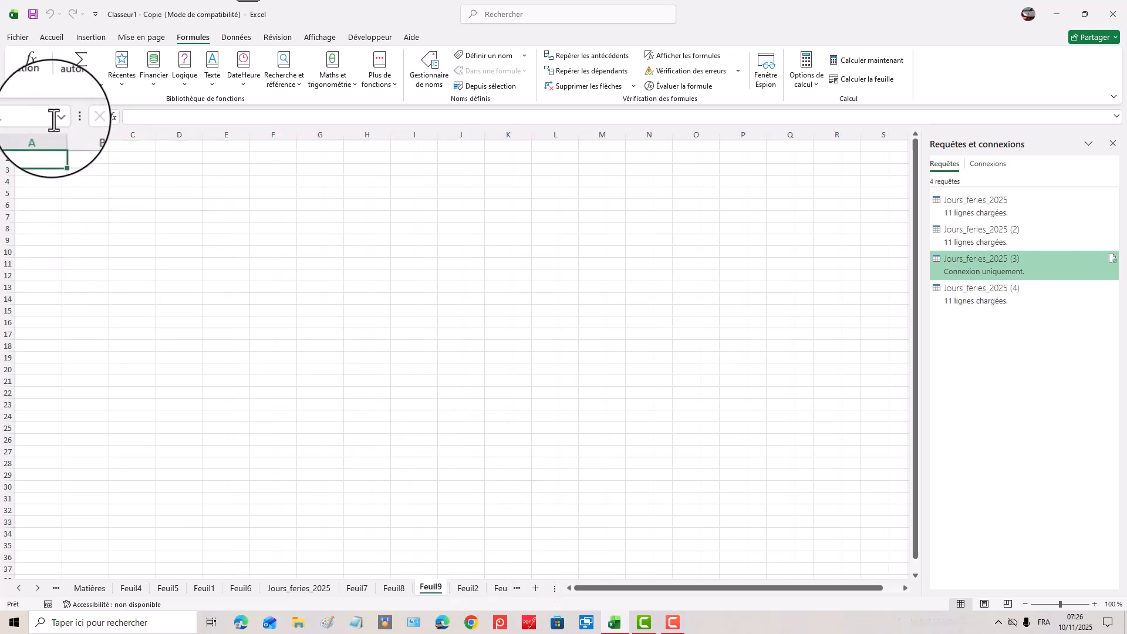
{"action": "type", "text": "01/01/2025"}
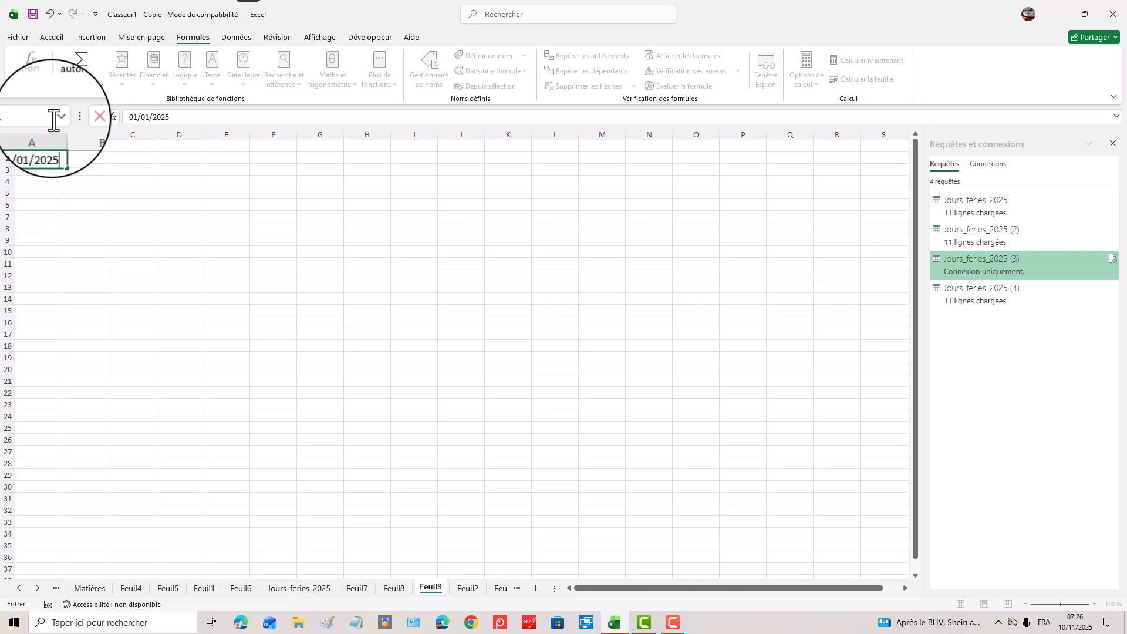
{"action": "key", "text": "Tab"}
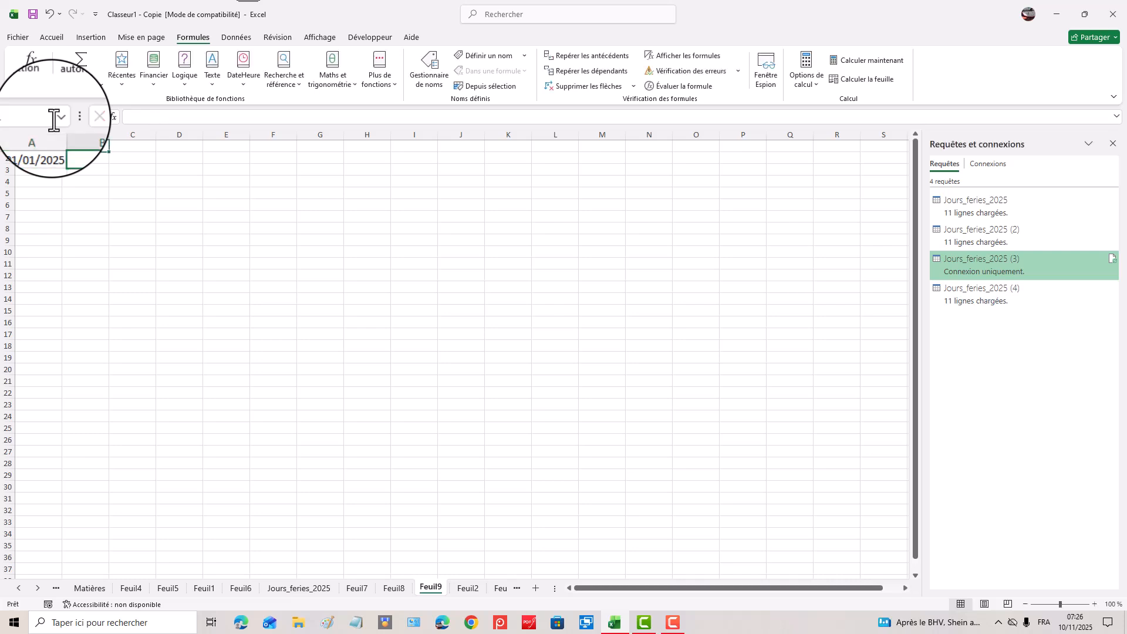
{"action": "type", "text": "31/12/2025"}
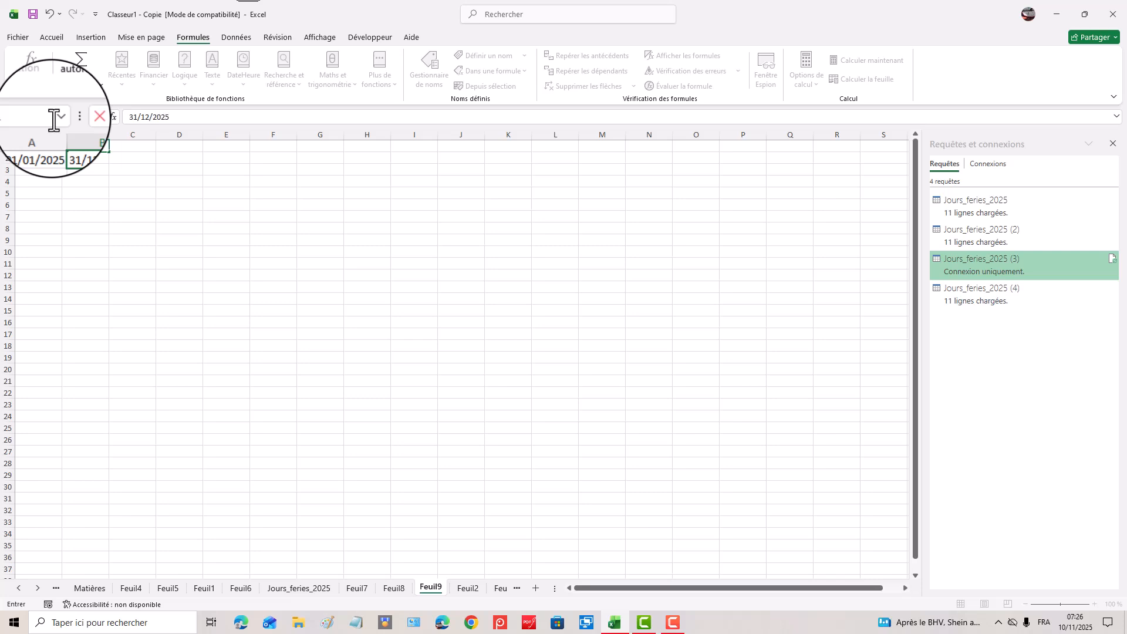
{"action": "key", "text": "Tab"}
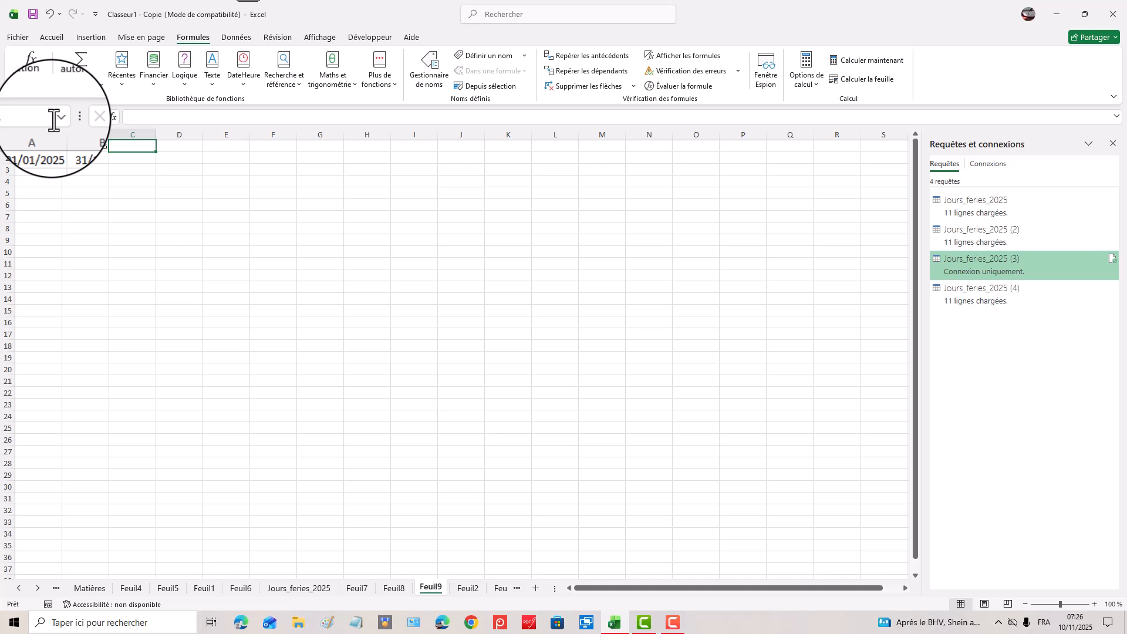
Step: Format cells A1:B1 with the Date category, type *14/03/2012
{"action": "left_click_drag", "start_coordinate": [50, 146], "coordinate": [84, 147]}
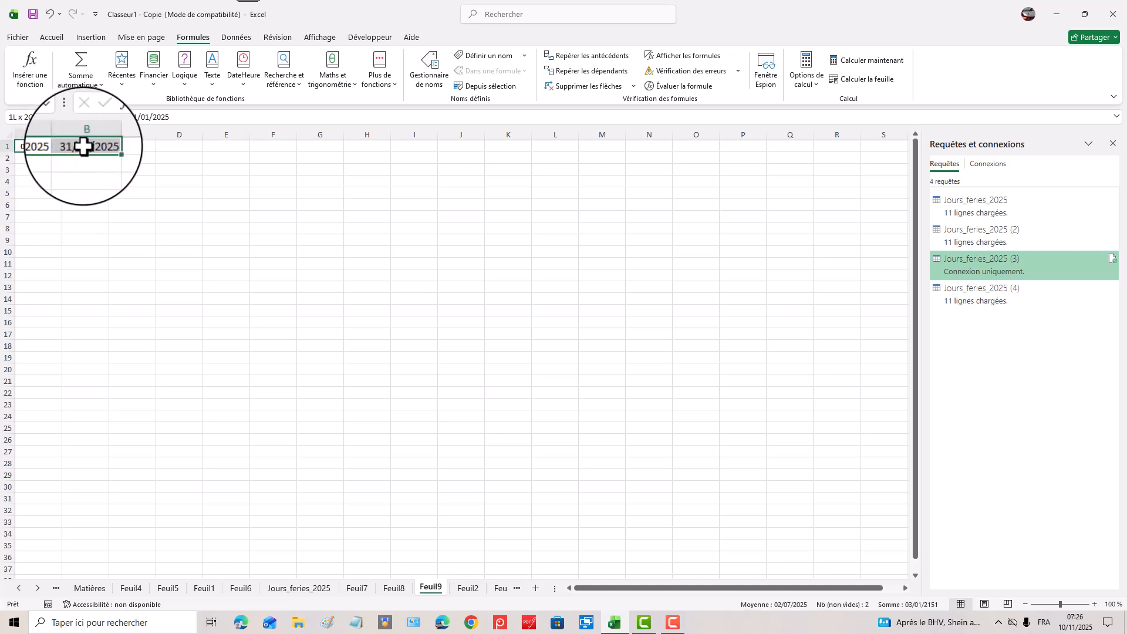
{"action": "right_click", "coordinate": [88, 148]}
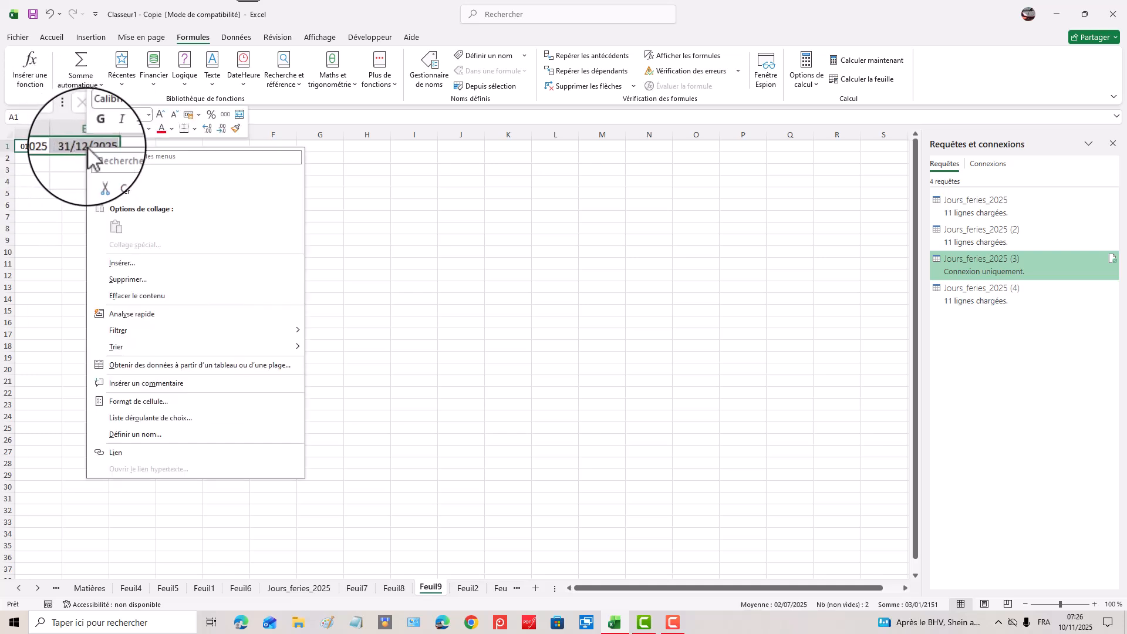
{"action": "key", "text": "Escape"}
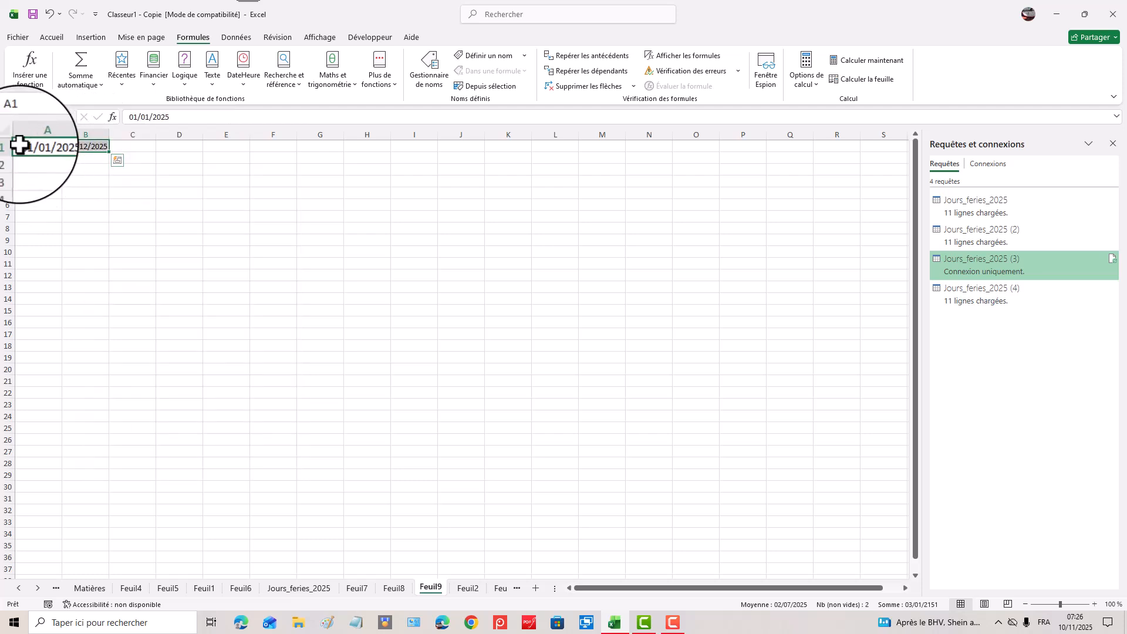
{"action": "right_click", "coordinate": [53, 148]}
{"action": "left_click", "coordinate": [114, 402]}
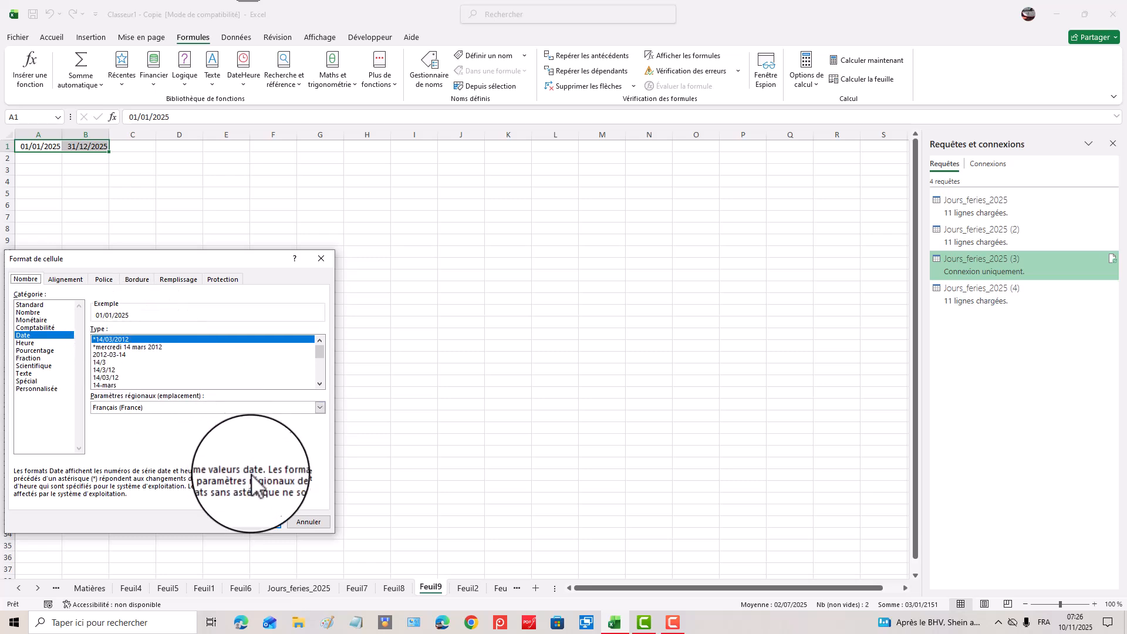
{"action": "left_click", "coordinate": [262, 522]}
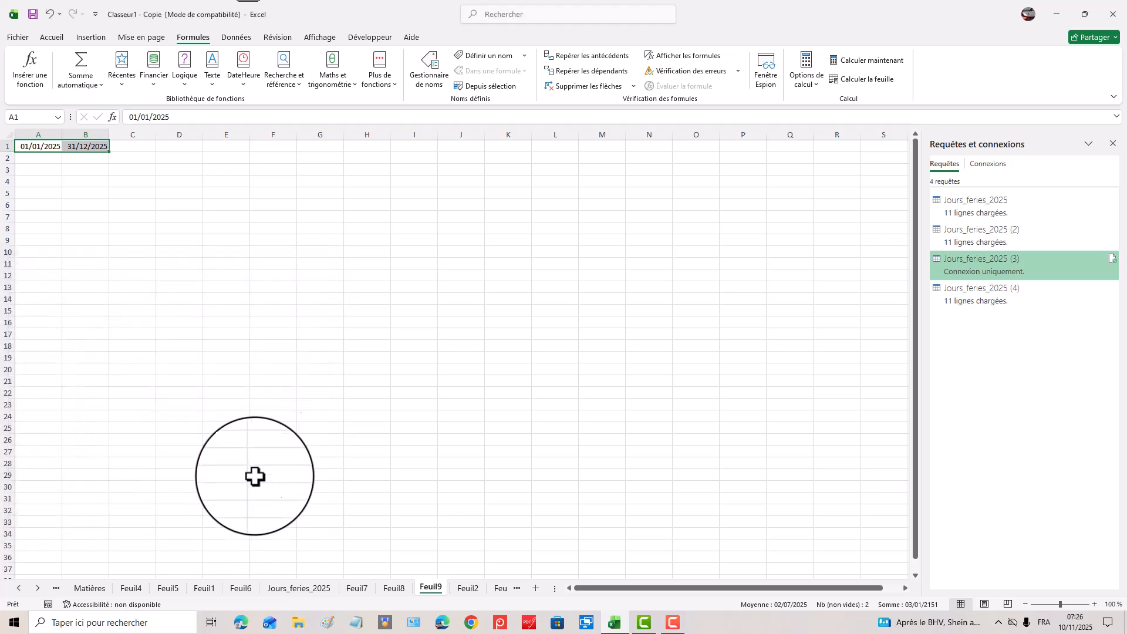
{"action": "left_click", "coordinate": [138, 264]}
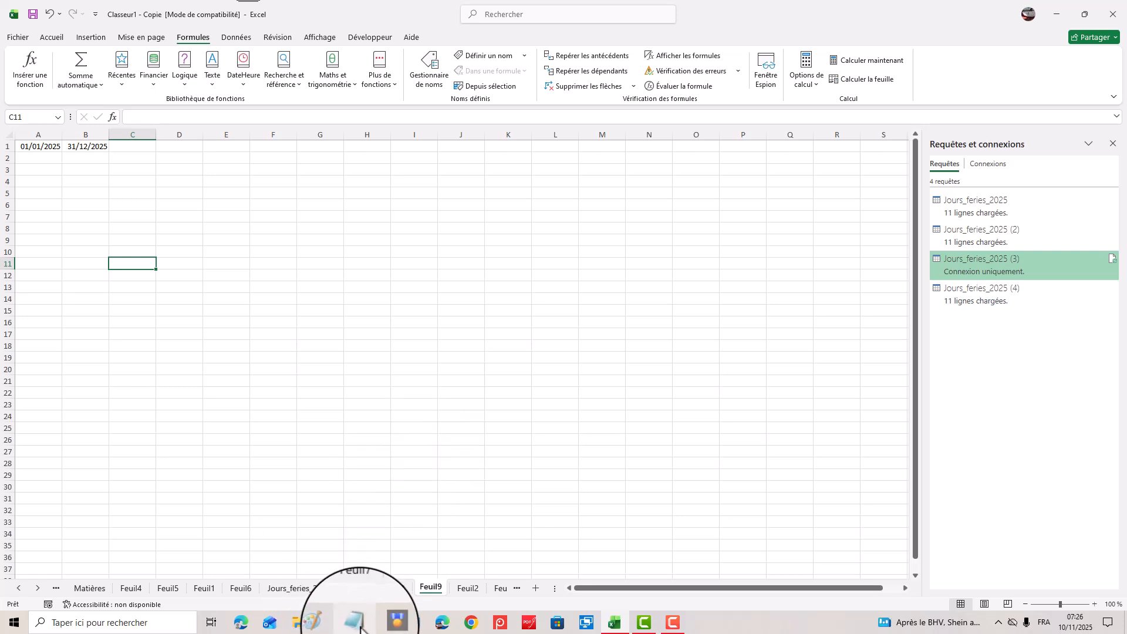
Step: Open a blank Bloc-notes document, draft the line "01/01/2025,Jour de l'an" and discard it without saving
{"action": "left_click", "coordinate": [88, 622]}
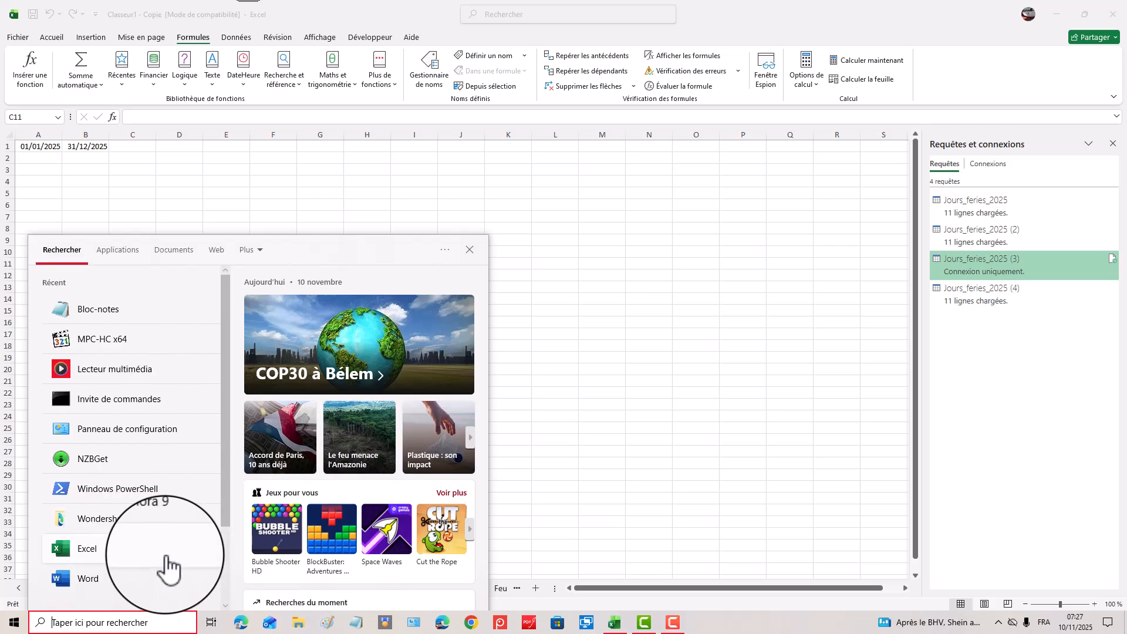
{"action": "left_click", "coordinate": [132, 310]}
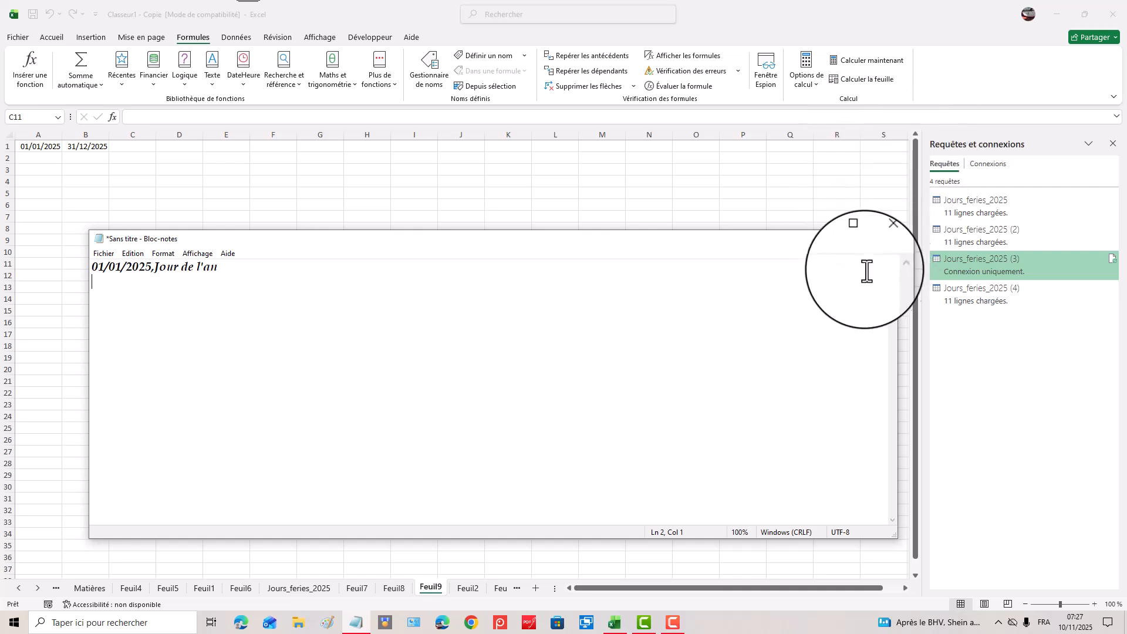
{"action": "left_click", "coordinate": [885, 239]}
{"action": "left_click", "coordinate": [586, 317]}
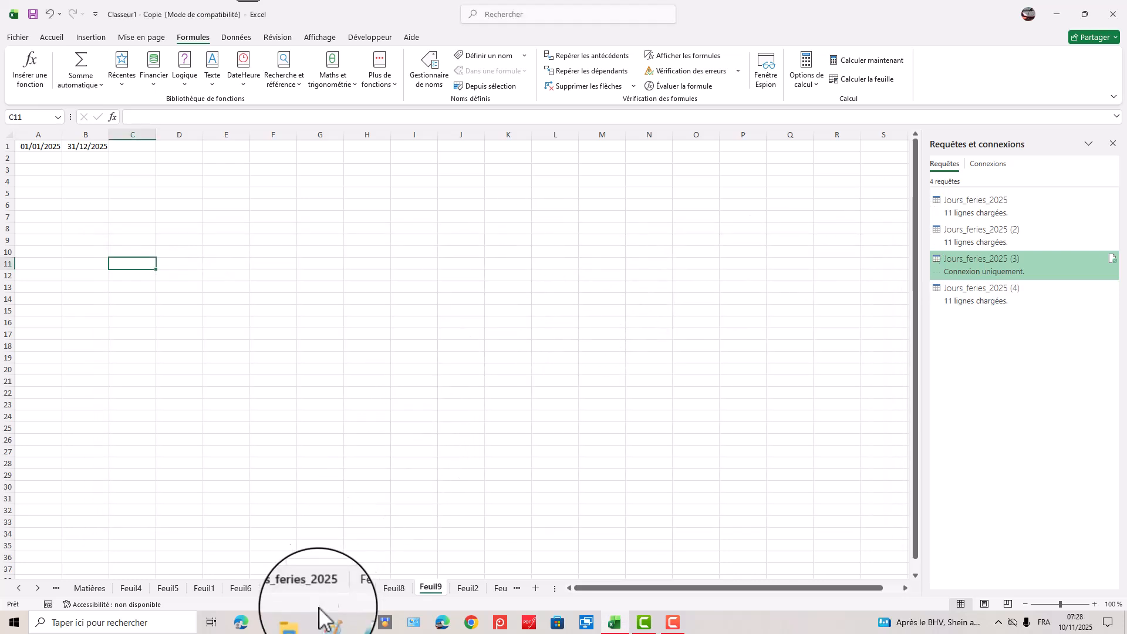
Step: Open the Jours_feries_2025 text file from the desktop, examine its comma-separated dates and holiday names, and close it
{"action": "left_click", "coordinate": [1057, 14]}
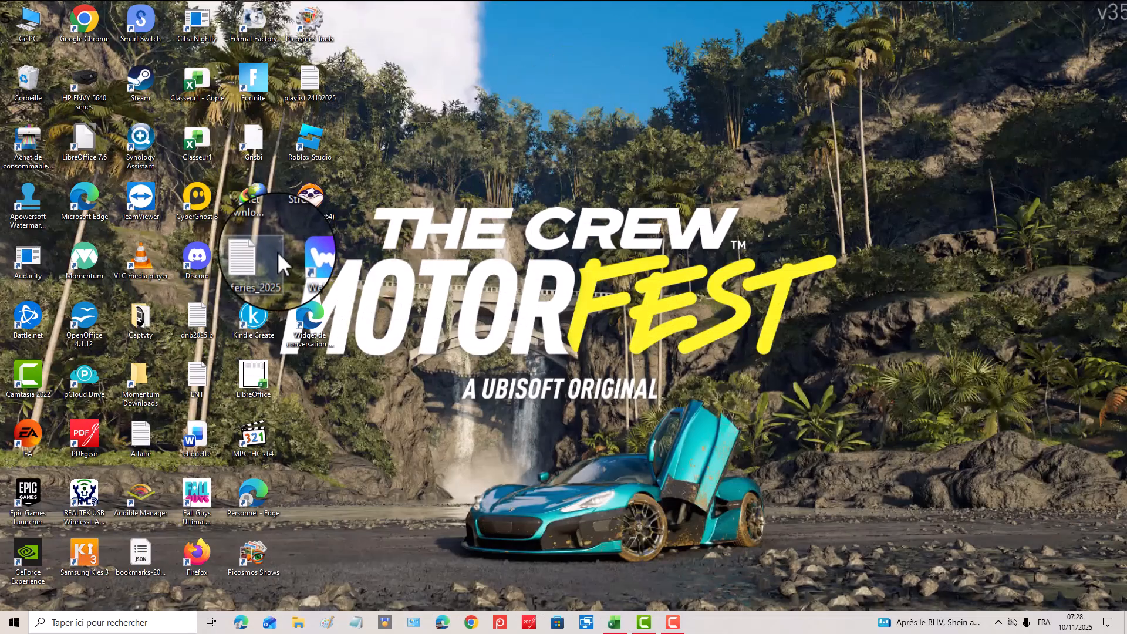
{"action": "left_click", "coordinate": [256, 255]}
{"action": "double_click", "coordinate": [256, 255]}
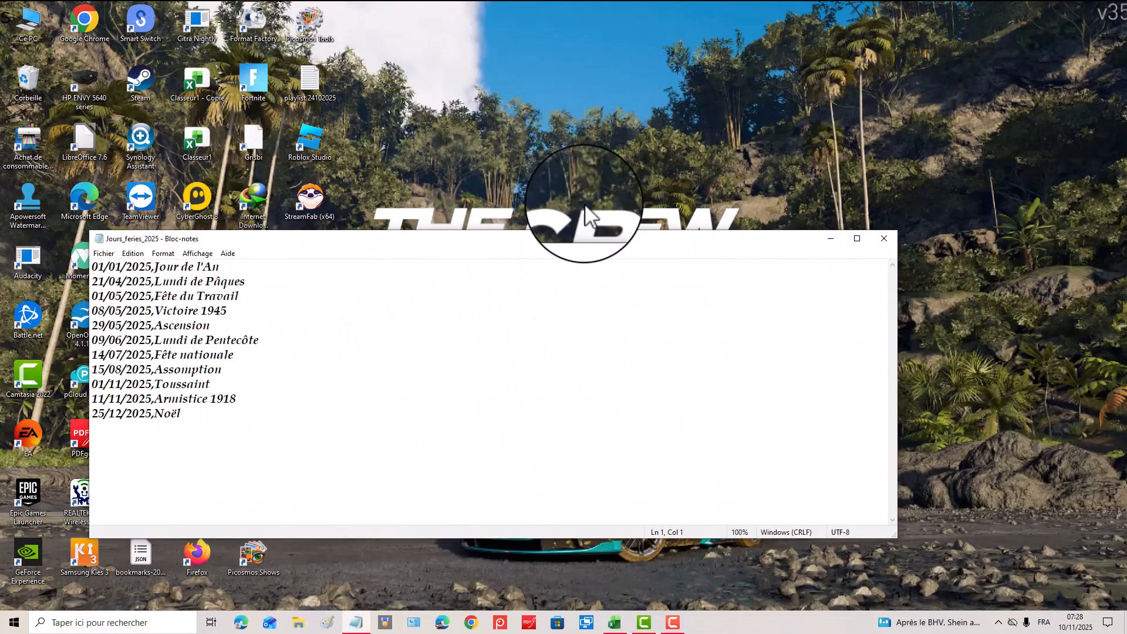
{"action": "left_click_drag", "start_coordinate": [564, 233], "coordinate": [564, 113]}
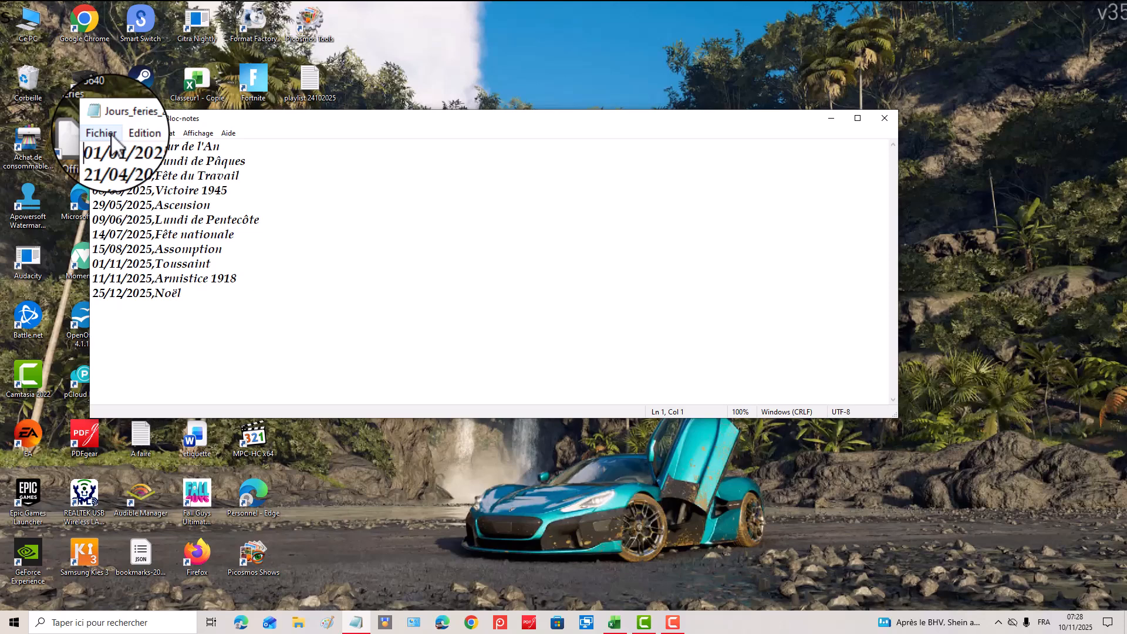
{"action": "left_click", "coordinate": [897, 121]}
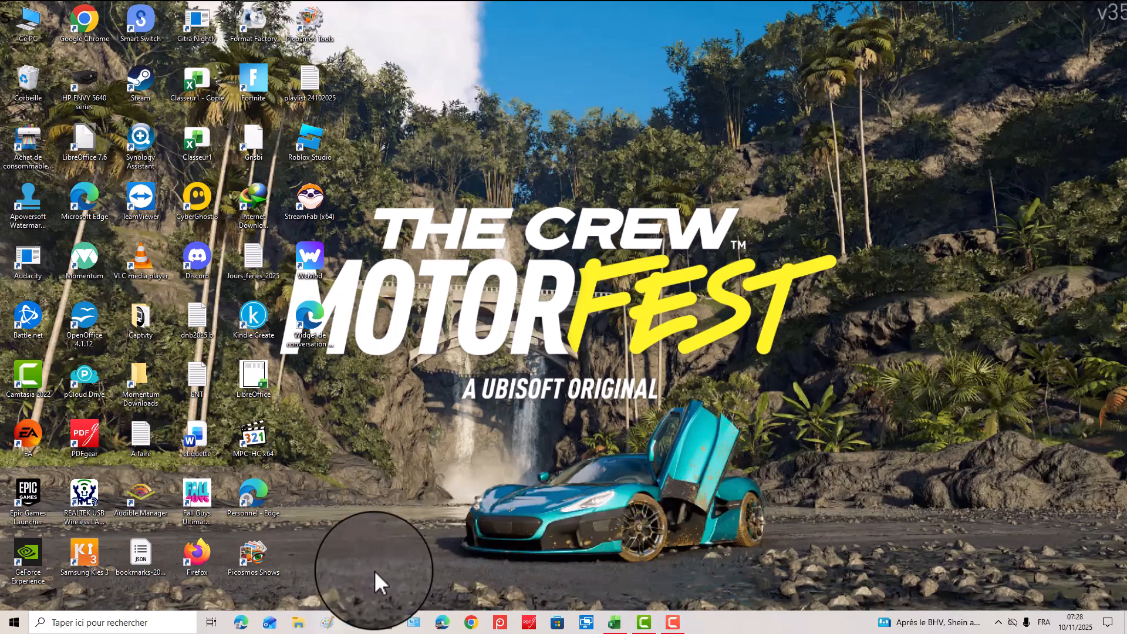
Step: Return to Excel, select cell C1 and start importing the text file Jours_feries_2025 from the Bureau folder
{"action": "left_click", "coordinate": [616, 627]}
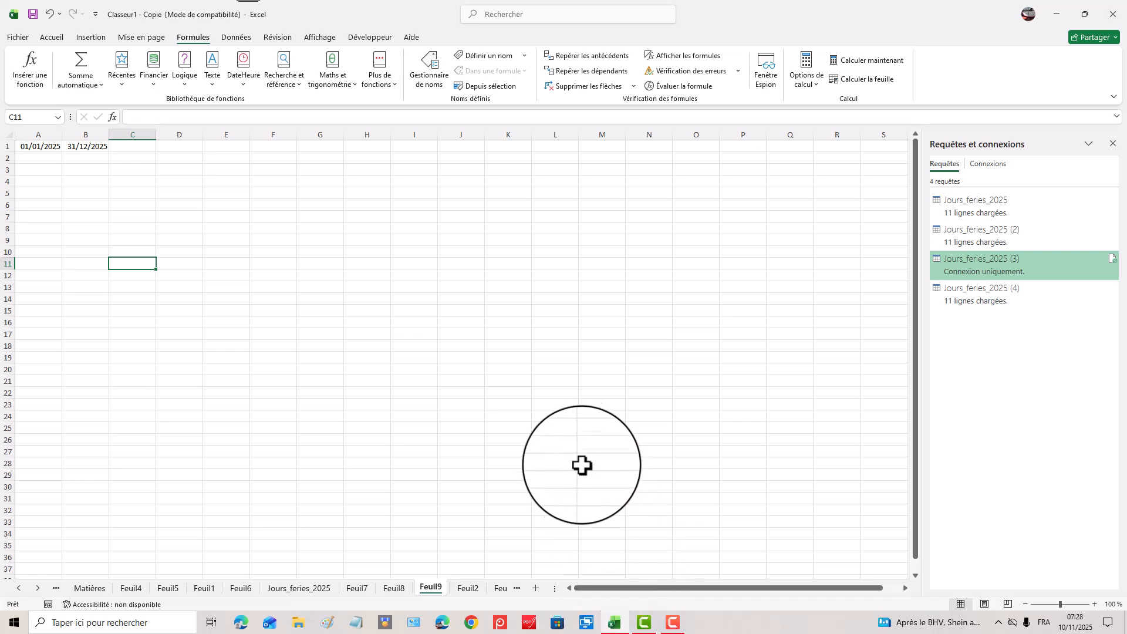
{"action": "left_click", "coordinate": [124, 147]}
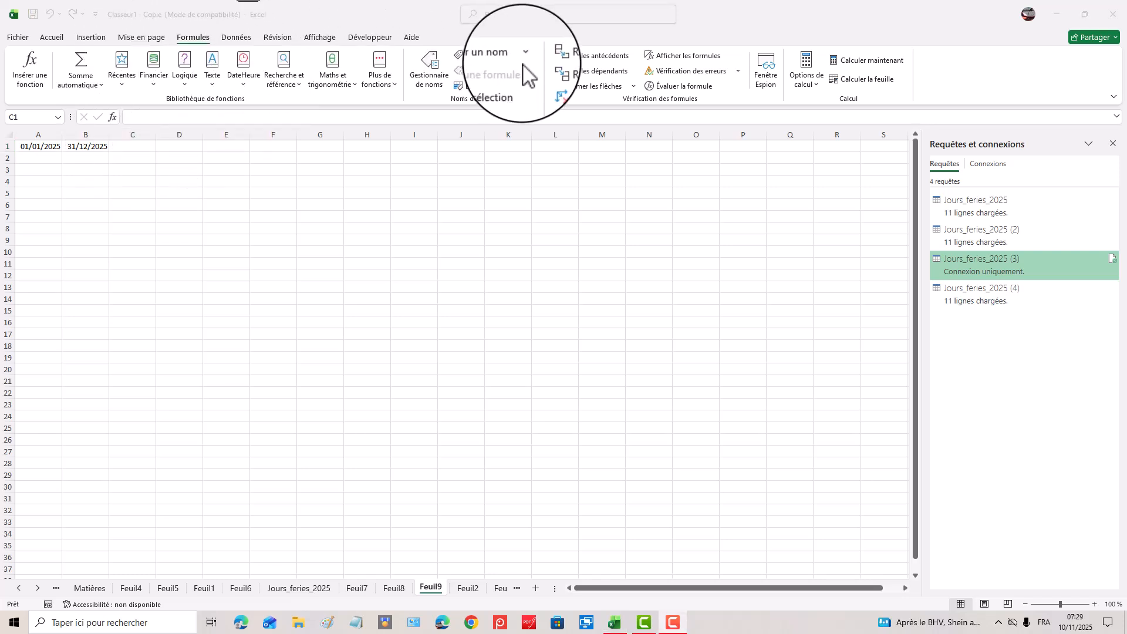
{"action": "left_click", "coordinate": [149, 147]}
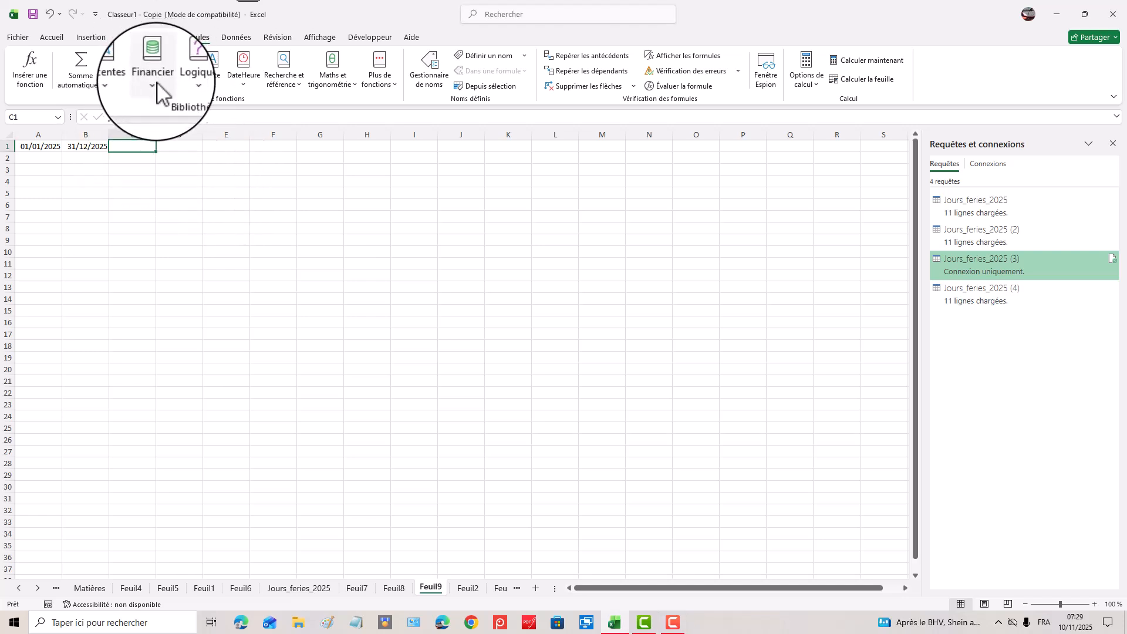
{"action": "left_click", "coordinate": [237, 36]}
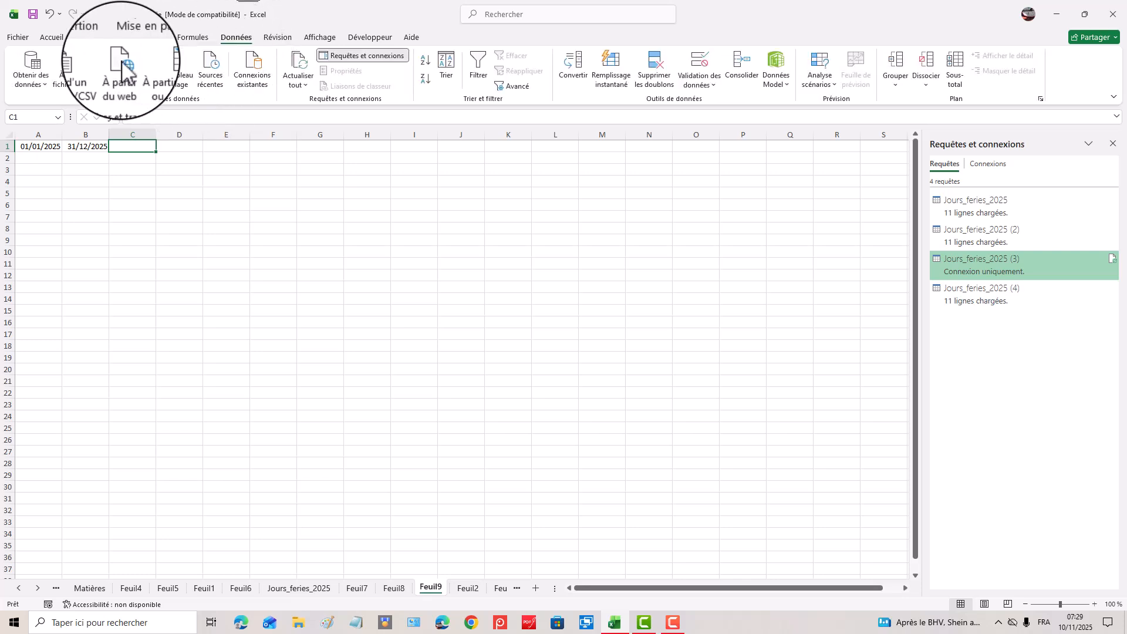
{"action": "left_click", "coordinate": [82, 85]}
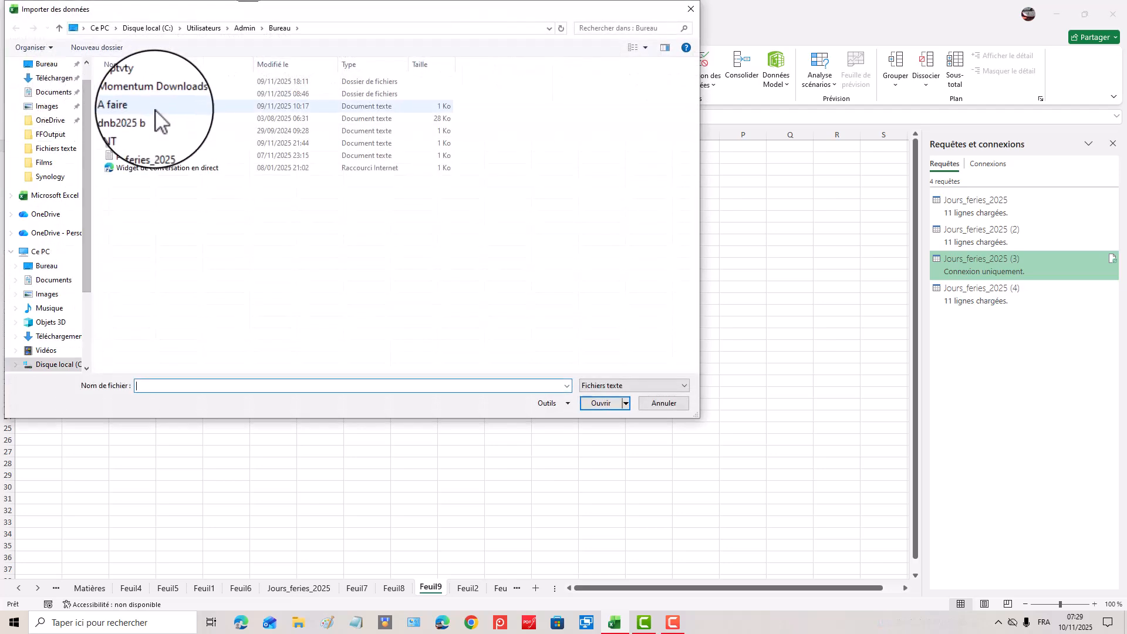
{"action": "left_click", "coordinate": [144, 143]}
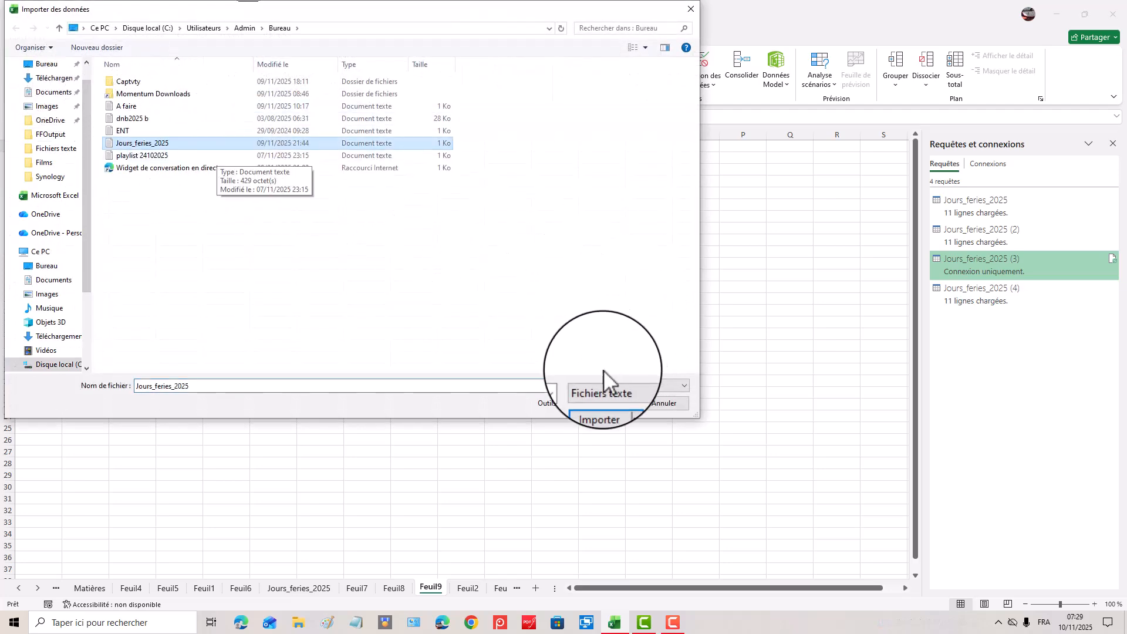
{"action": "left_click", "coordinate": [601, 402]}
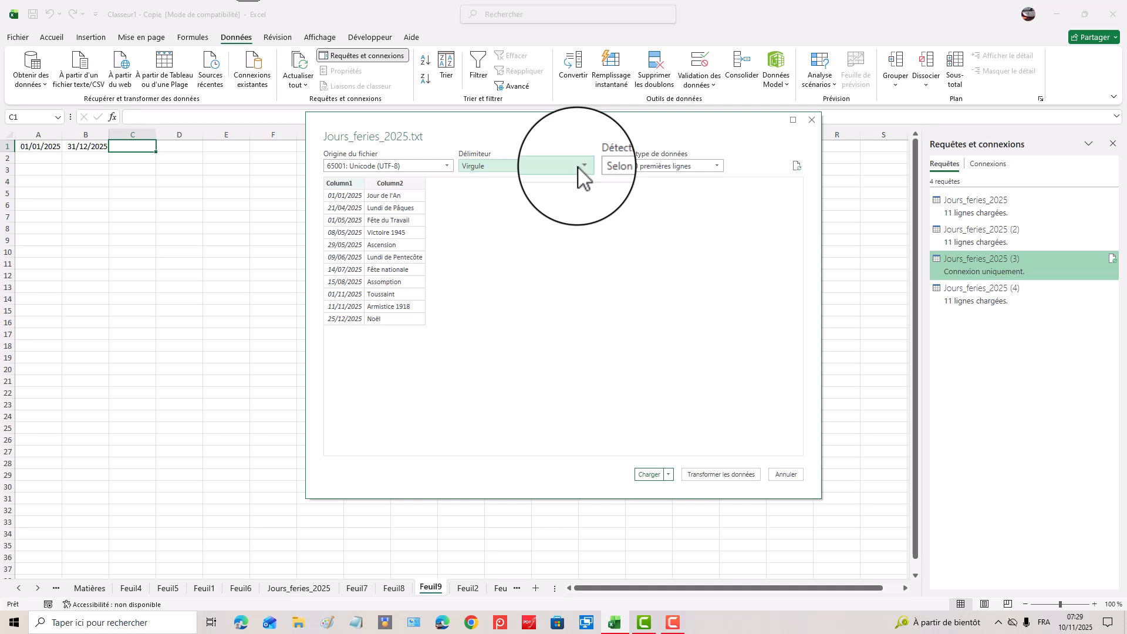
Step: Set data type detection to "Selon les 200 premières lignes" and load the imported data into the workbook
{"action": "left_click", "coordinate": [718, 168]}
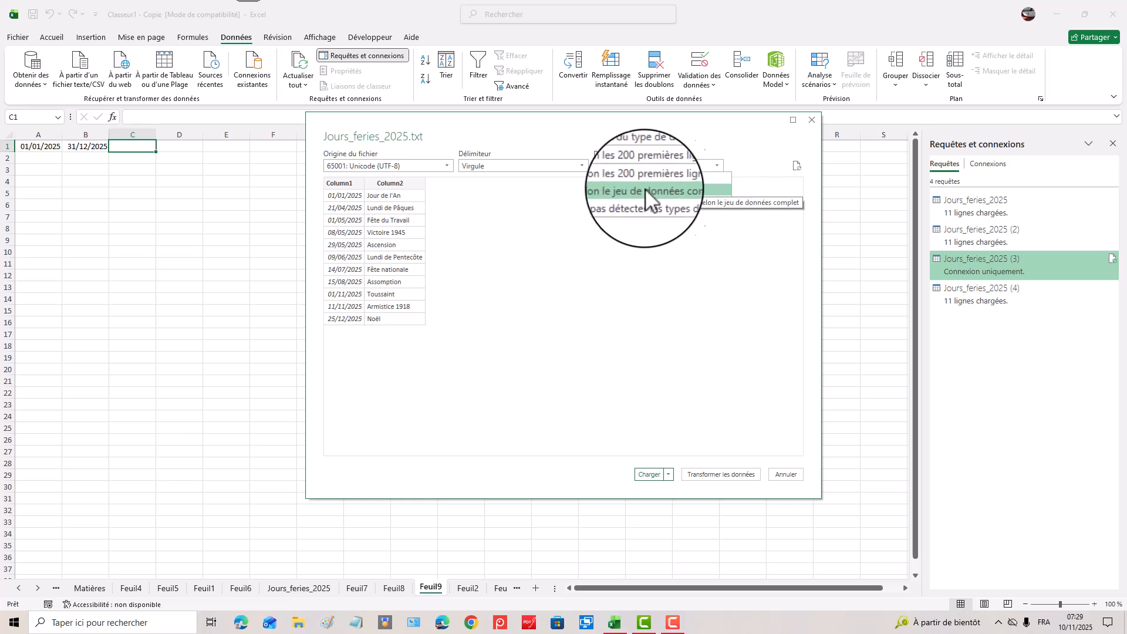
{"action": "left_click", "coordinate": [686, 176]}
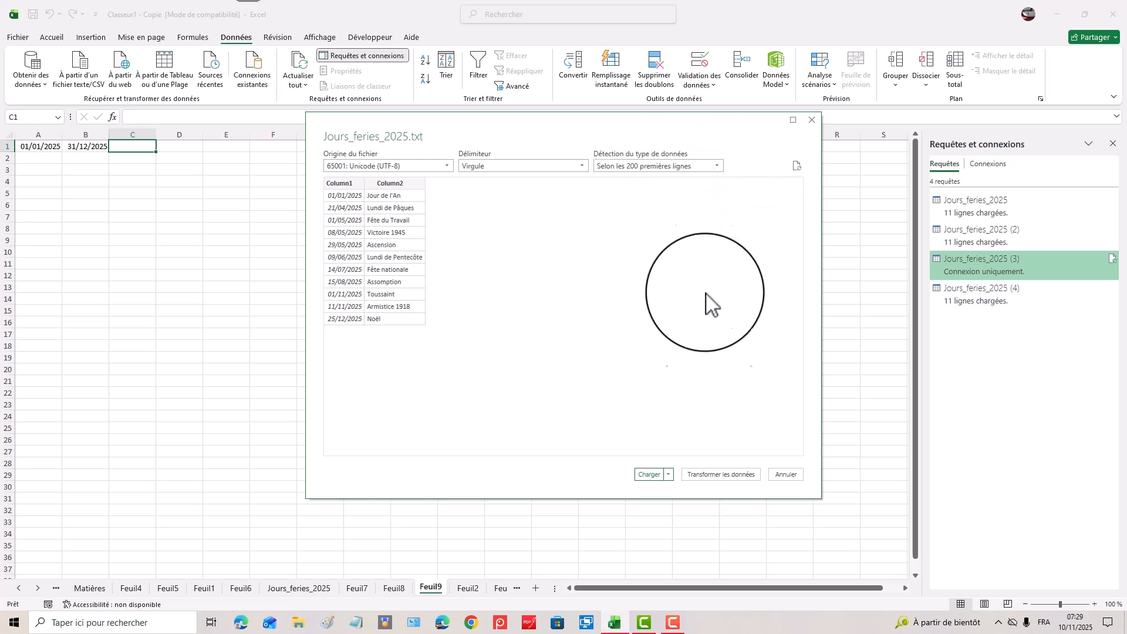
{"action": "left_click", "coordinate": [659, 476]}
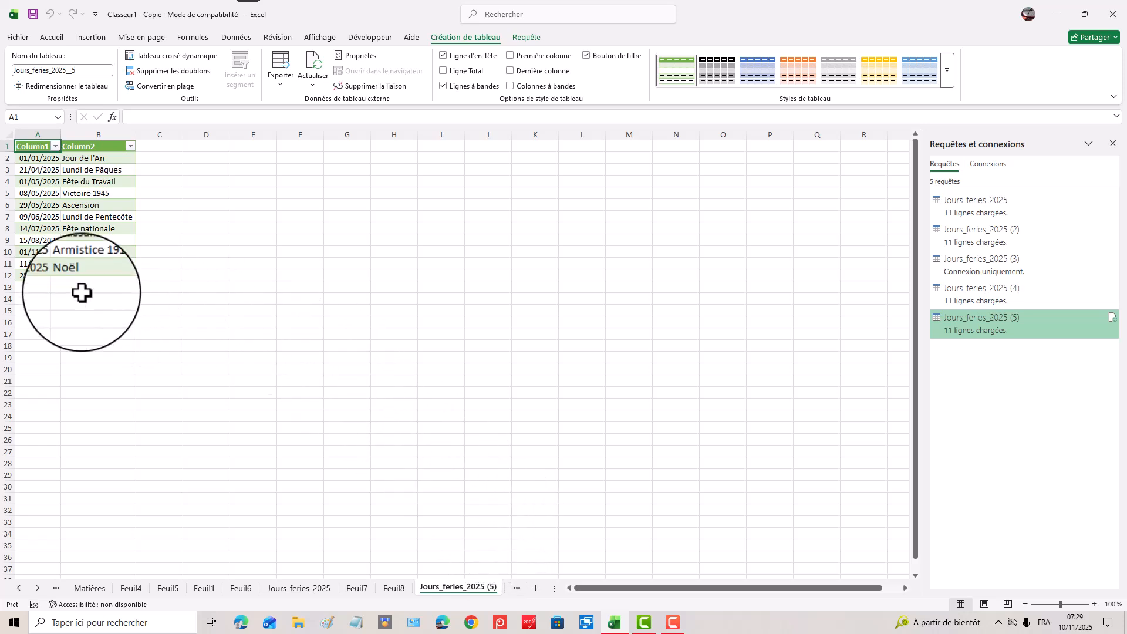
Step: Copy the loaded holiday table A1:B12 into Feuil9 starting at C1, and autofit column D to its contents
{"action": "left_click", "coordinate": [103, 289]}
{"action": "left_click_drag", "start_coordinate": [121, 275], "coordinate": [24, 117]}
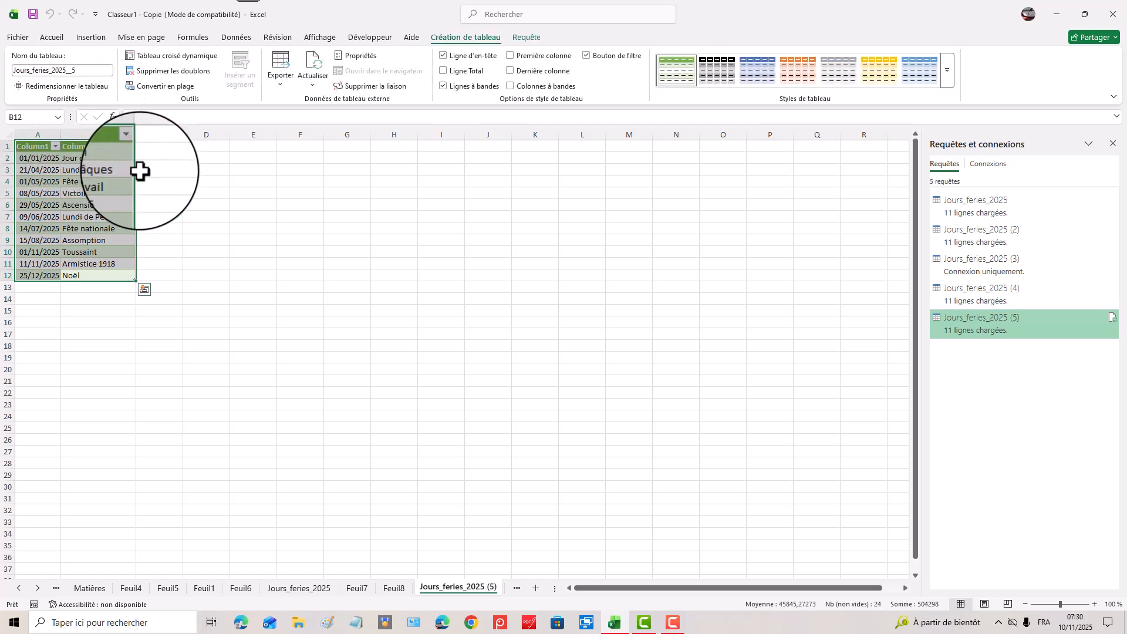
{"action": "key", "text": "ctrl+c"}
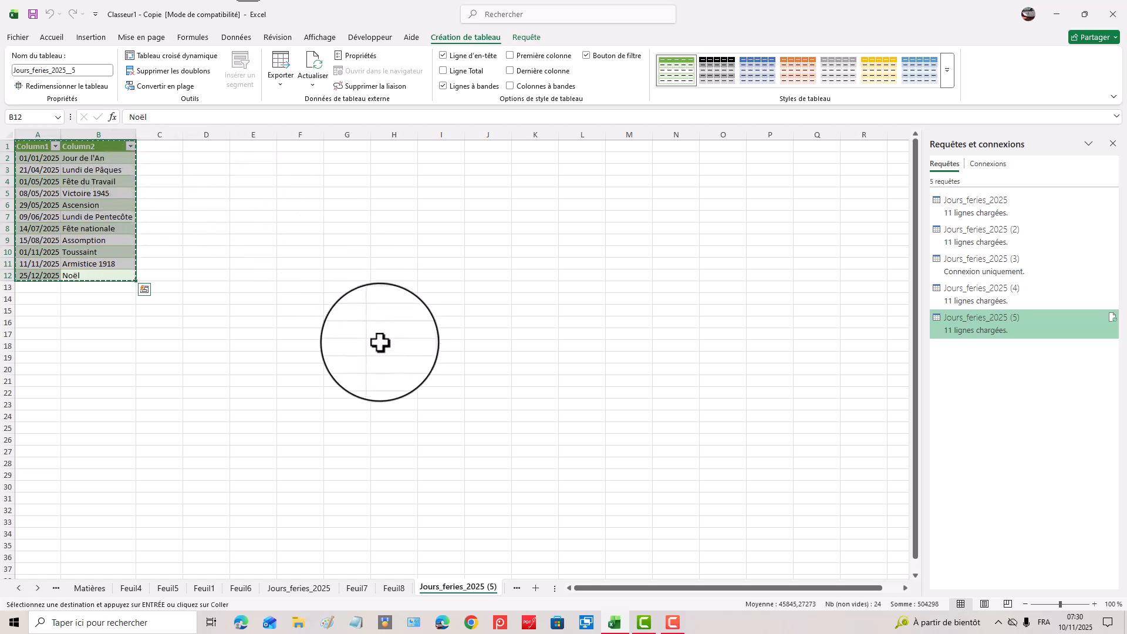
{"action": "left_click", "coordinate": [393, 587]}
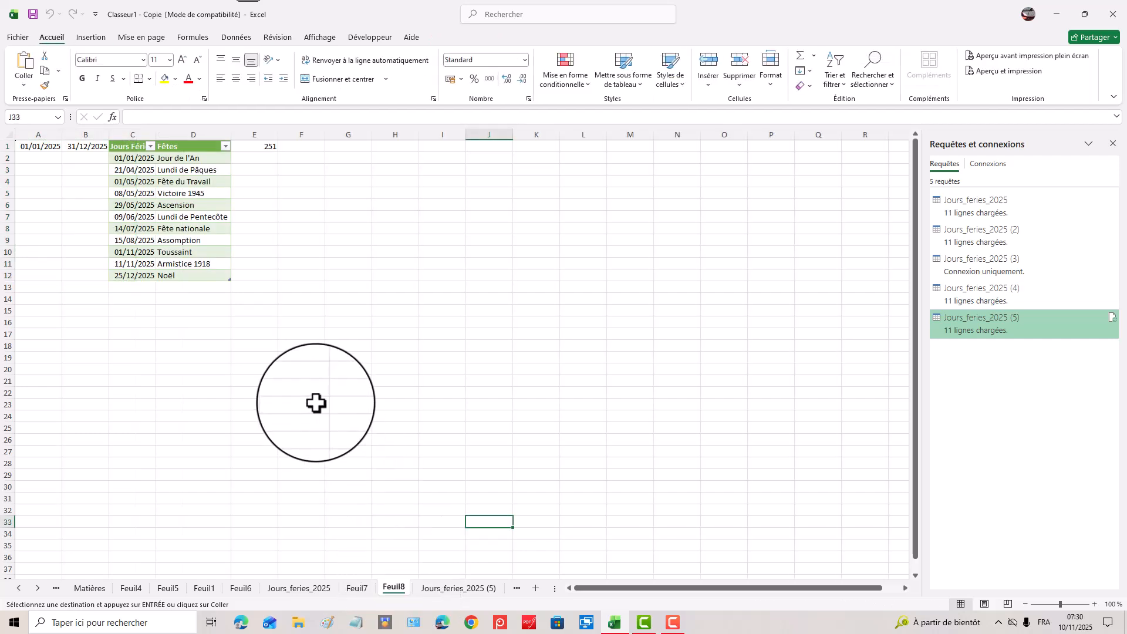
{"action": "left_click", "coordinate": [517, 588]}
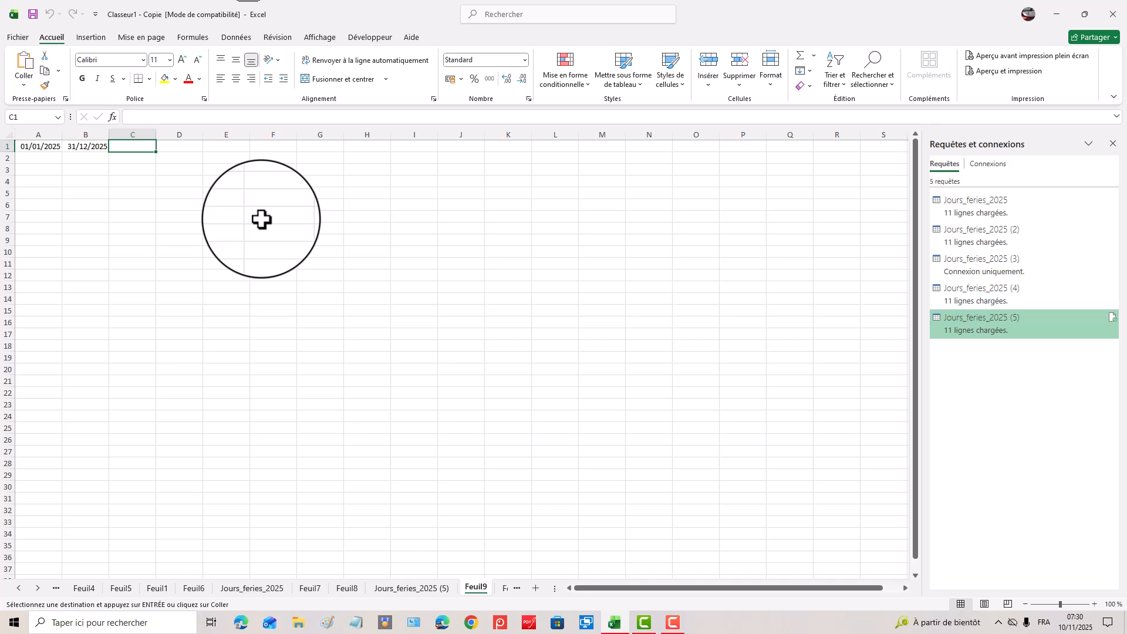
{"action": "key", "text": "Return"}
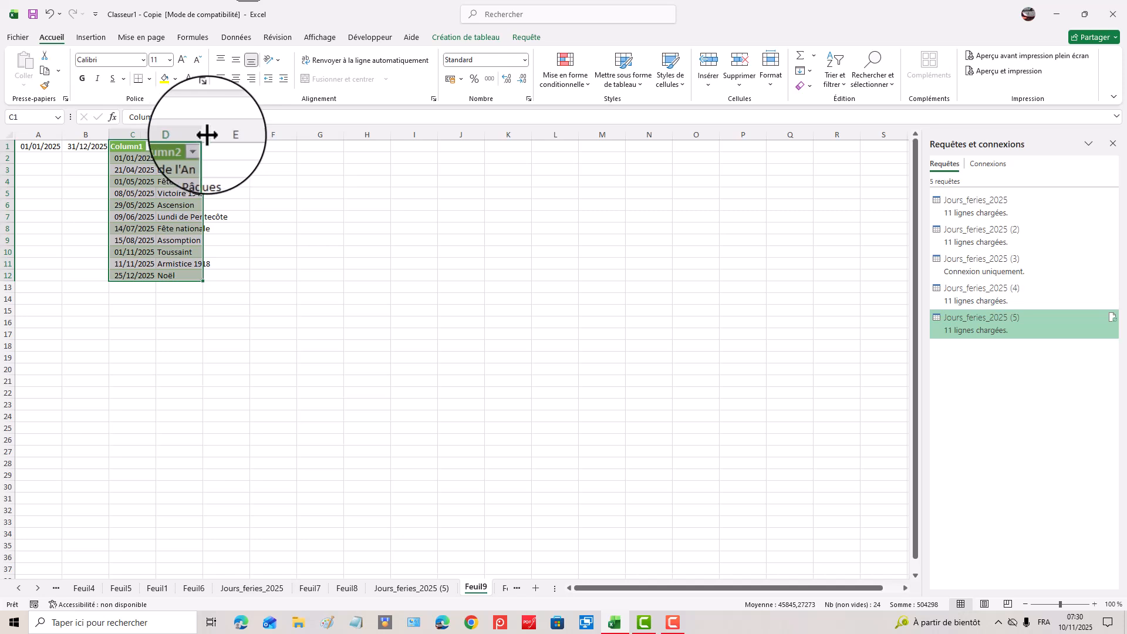
{"action": "double_click", "coordinate": [202, 134]}
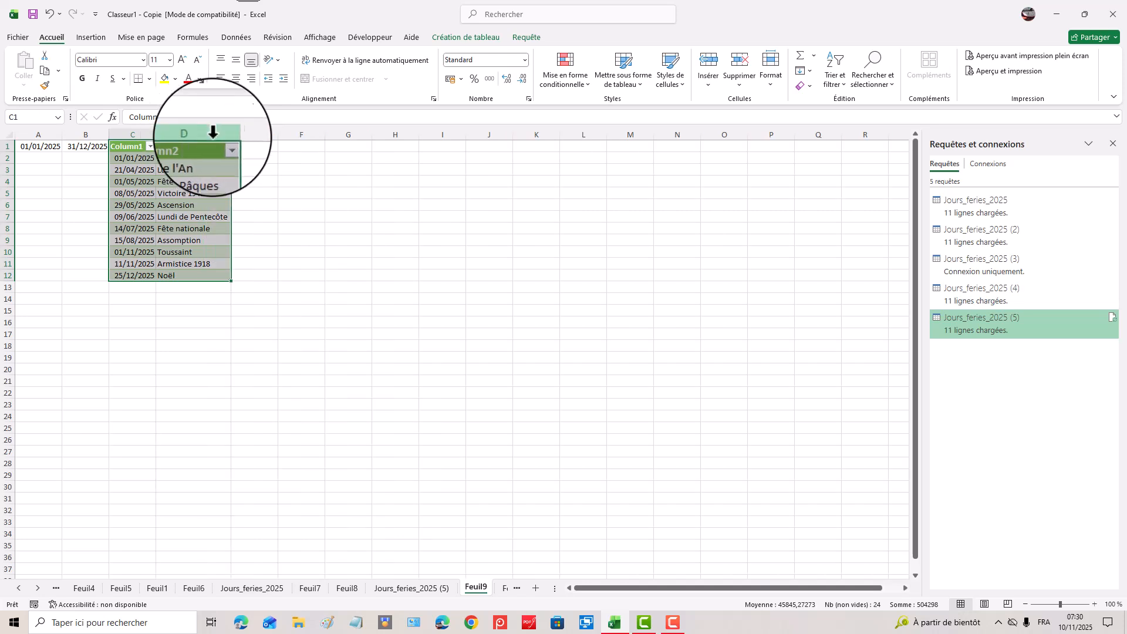
Step: Rename the holiday table's headers to "Jours fériés" in C1 and "Fêtes" in D1
{"action": "left_click", "coordinate": [126, 146]}
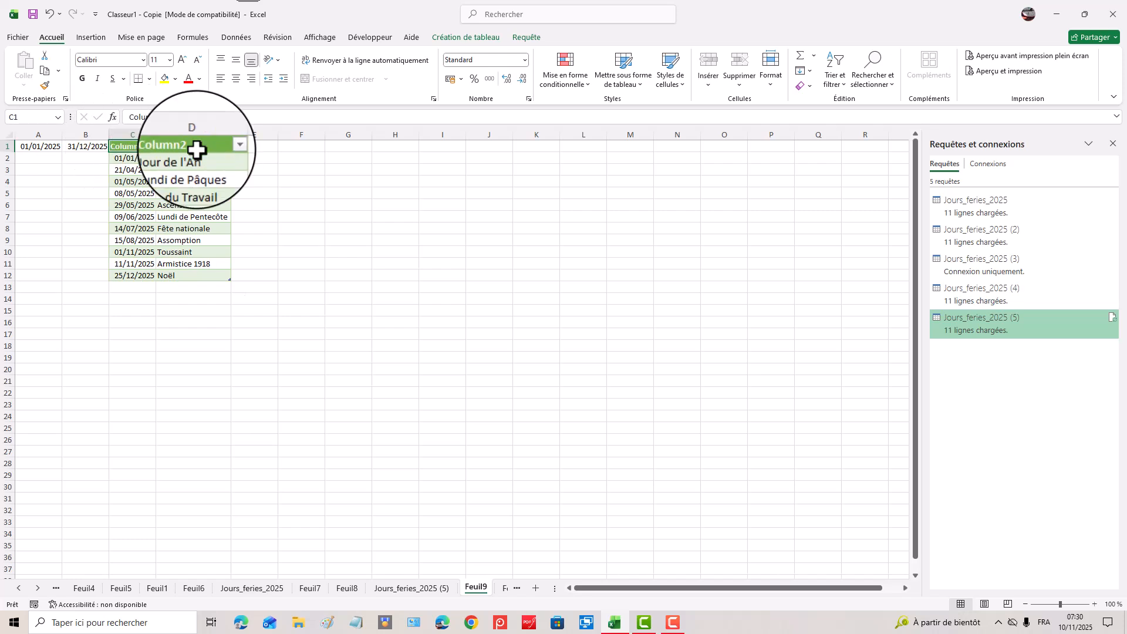
{"action": "type", "text": "Jours fé"}
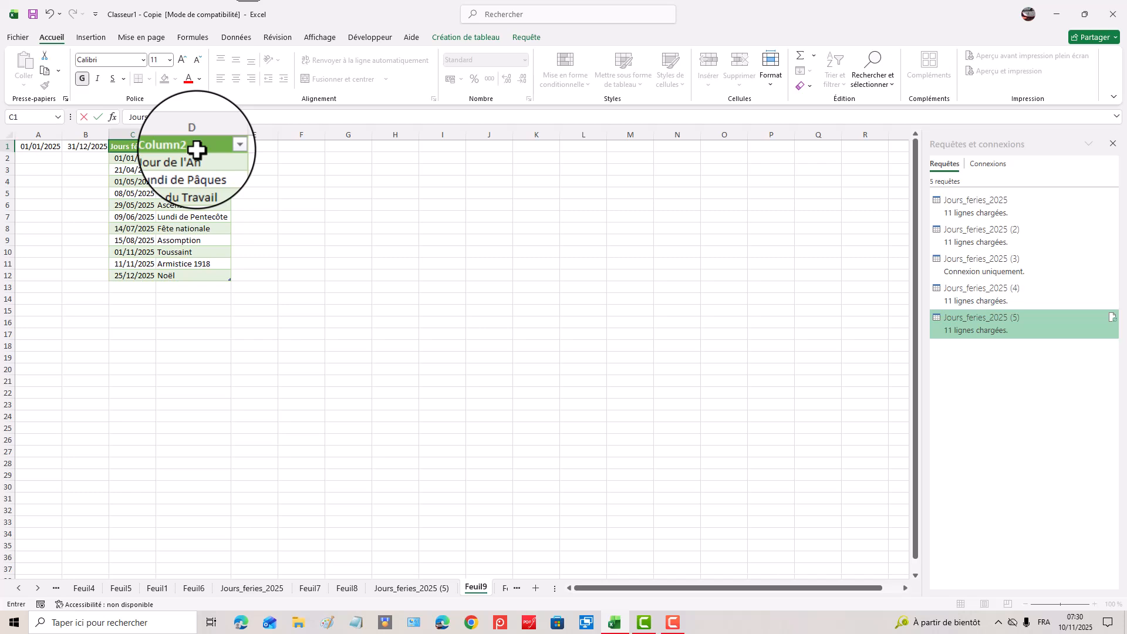
{"action": "left_click", "coordinate": [199, 137]}
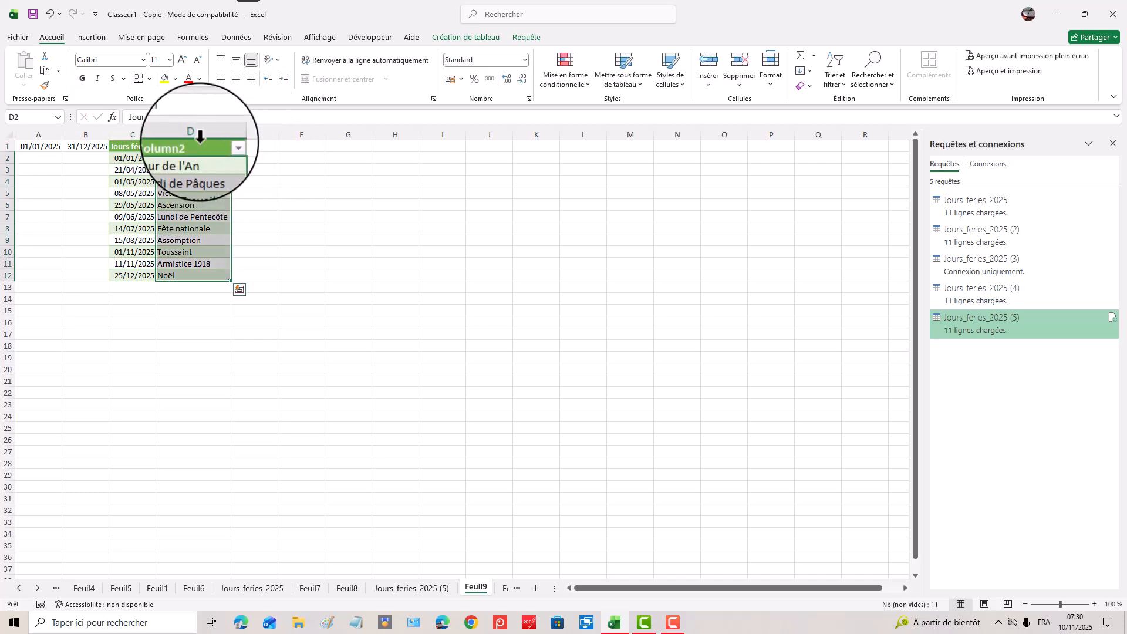
{"action": "left_click", "coordinate": [200, 145]}
{"action": "type", "text": "Fêtes"}
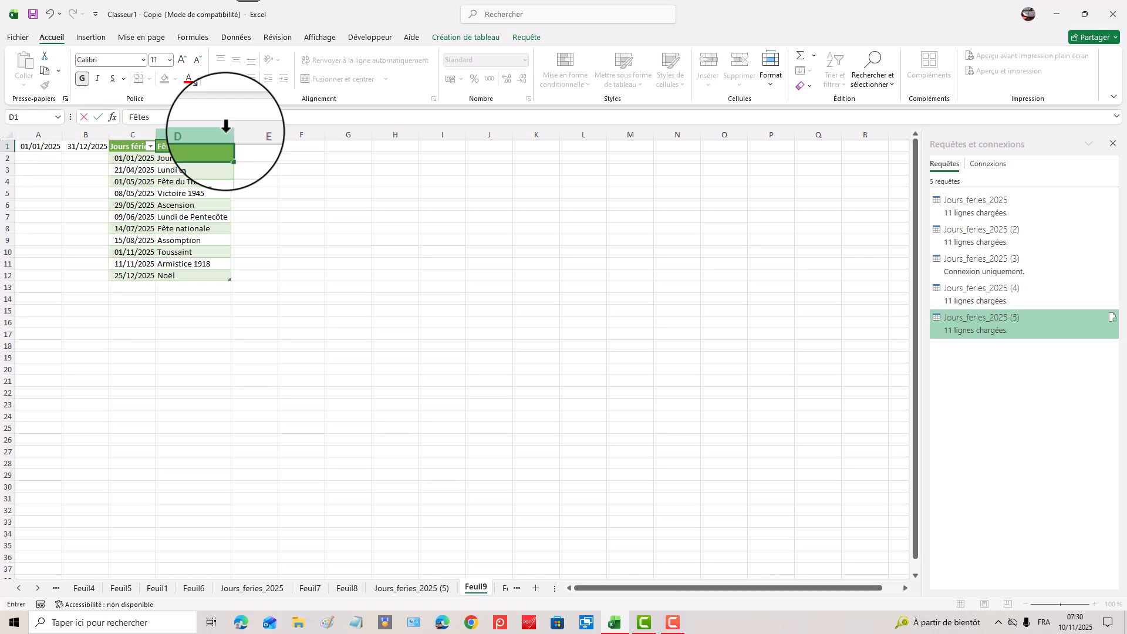
Step: Start a NB.JOURS.OUVRES.INTL formula in E1 with A1 as the start date and B1 as the end date
{"action": "left_click", "coordinate": [270, 146]}
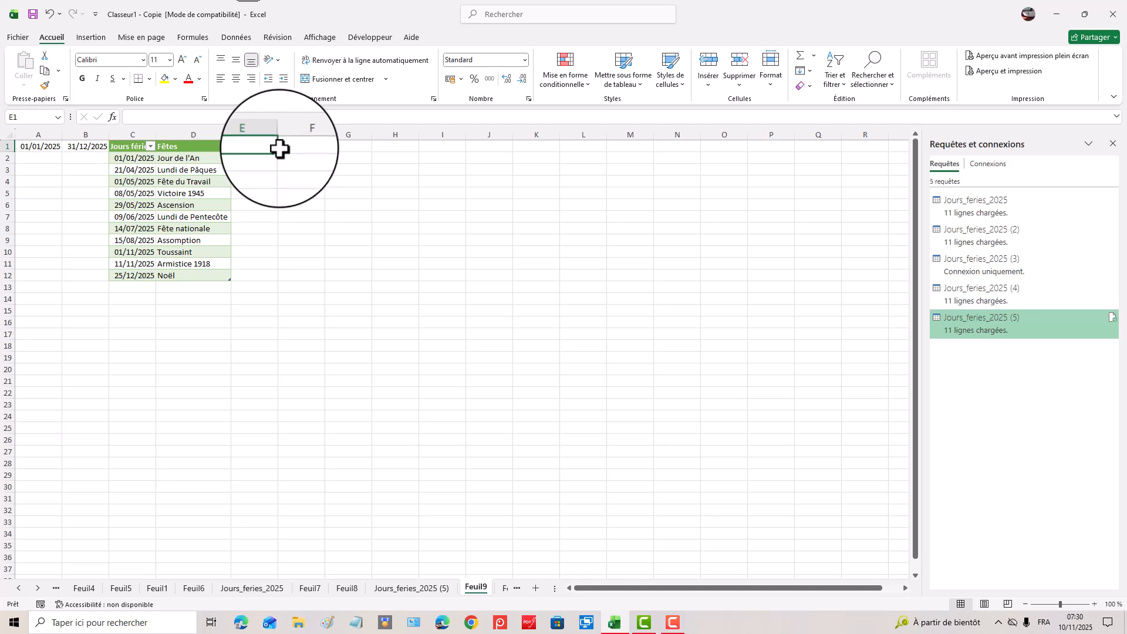
{"action": "type", "text": "="}
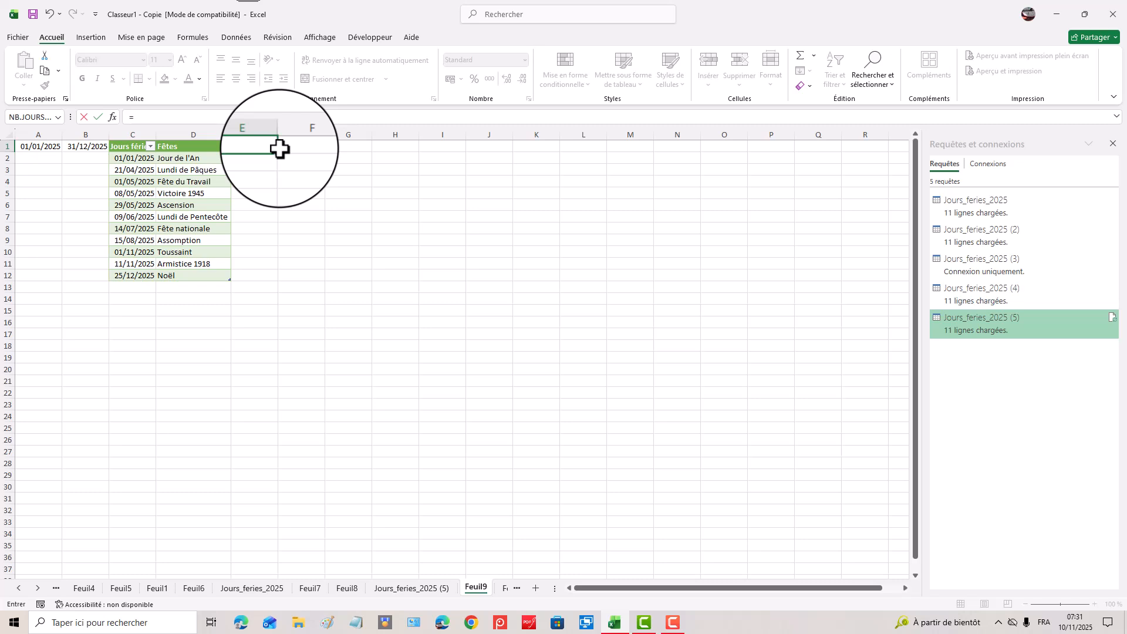
{"action": "type", "text": "n"}
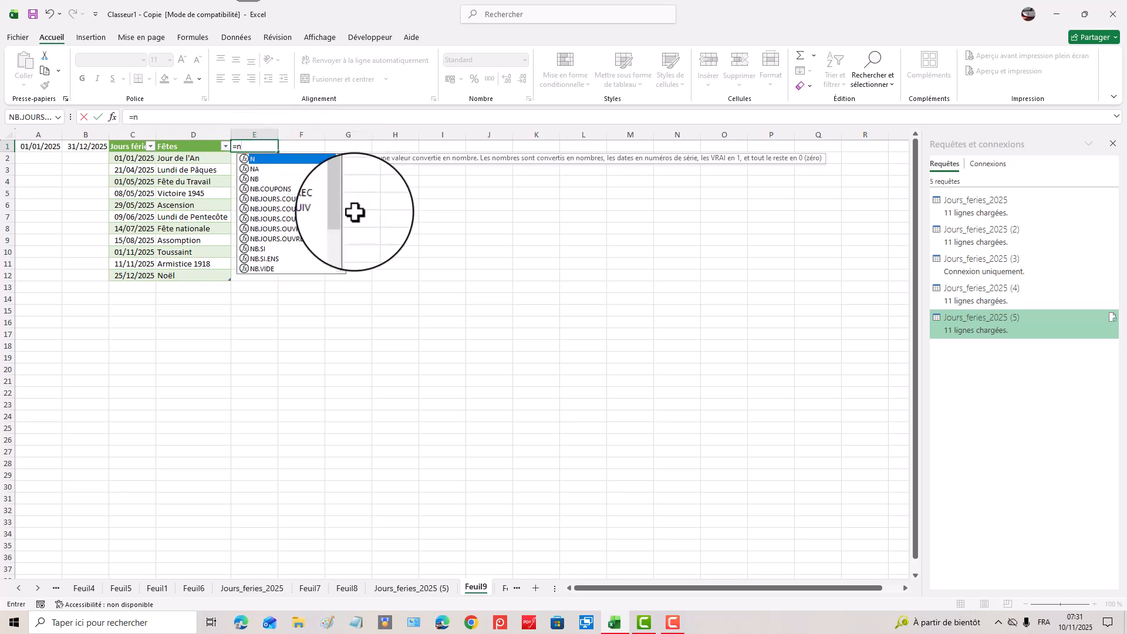
{"action": "double_click", "coordinate": [292, 239]}
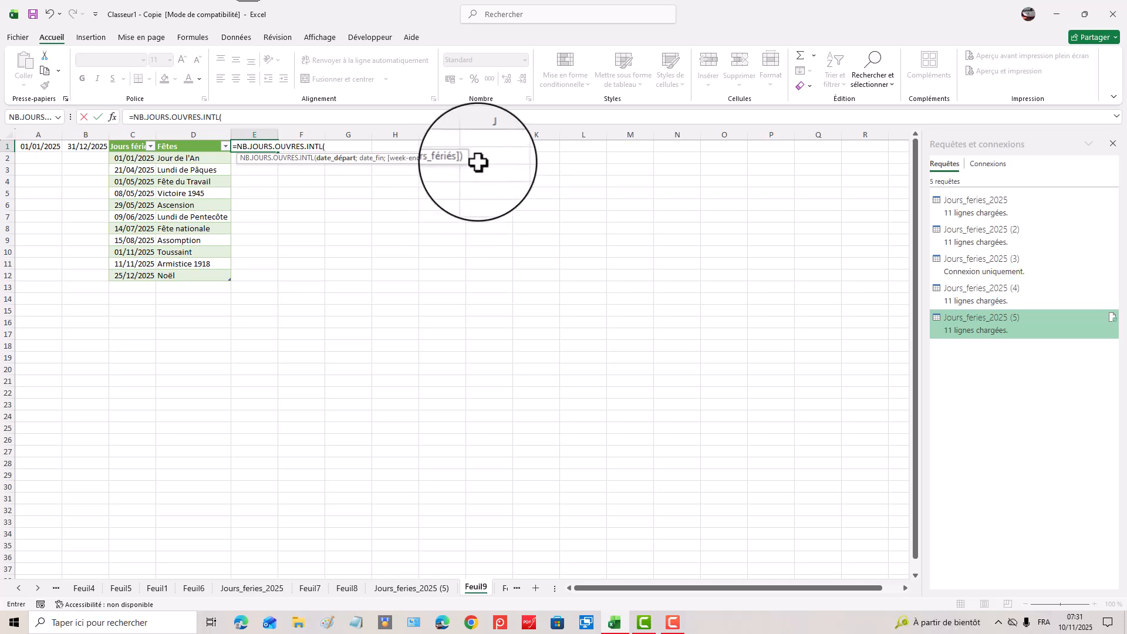
{"action": "left_click", "coordinate": [41, 147]}
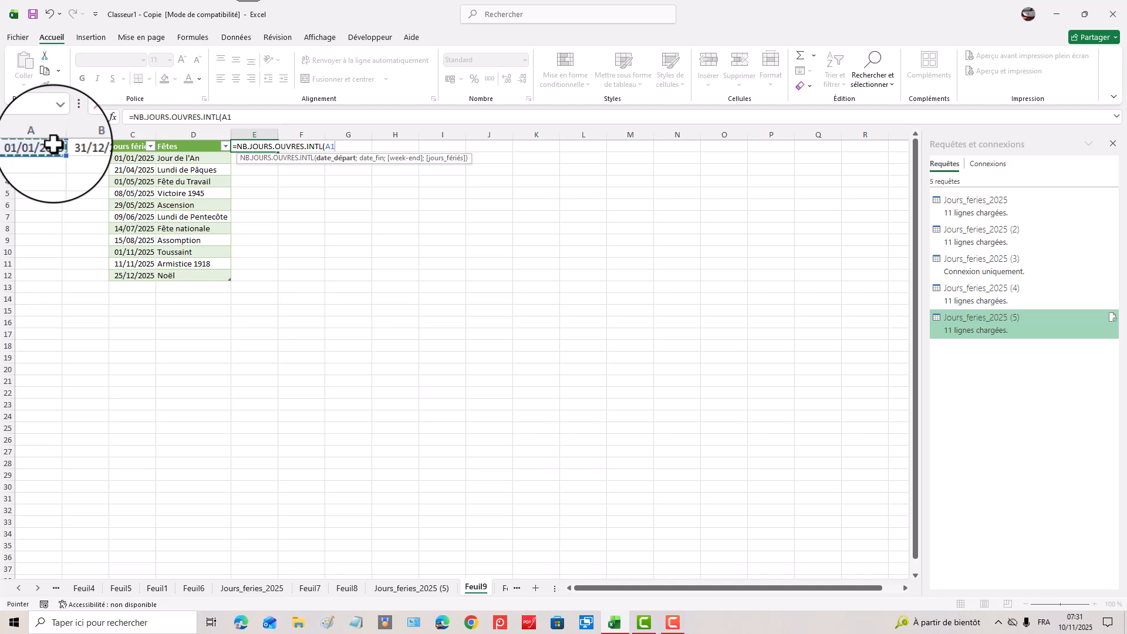
{"action": "type", "text": ";"}
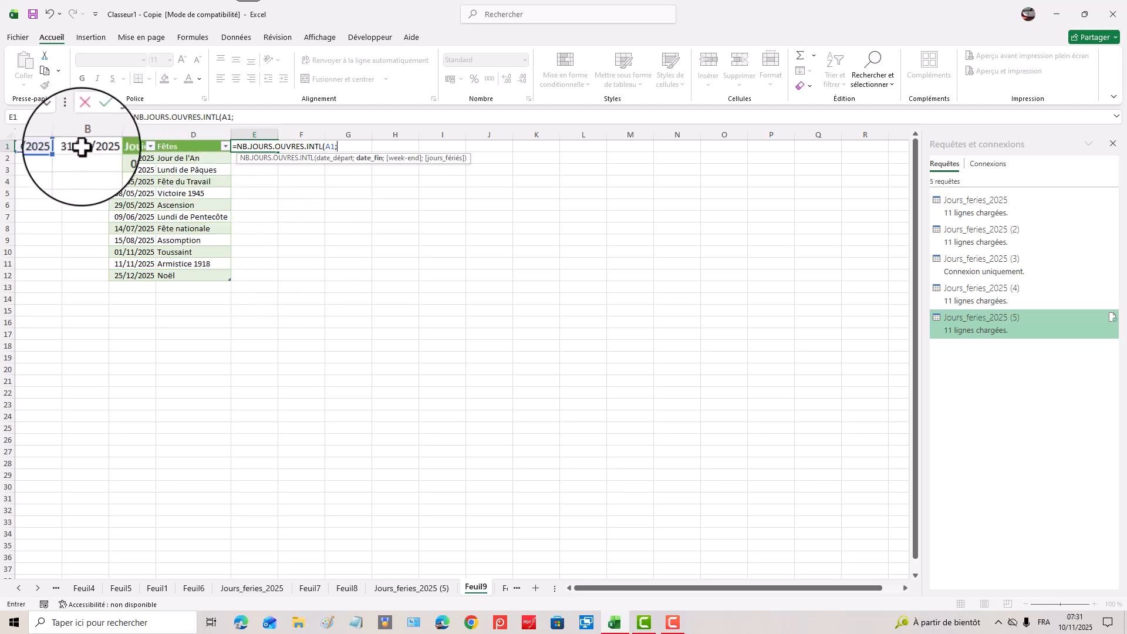
{"action": "left_click", "coordinate": [82, 148]}
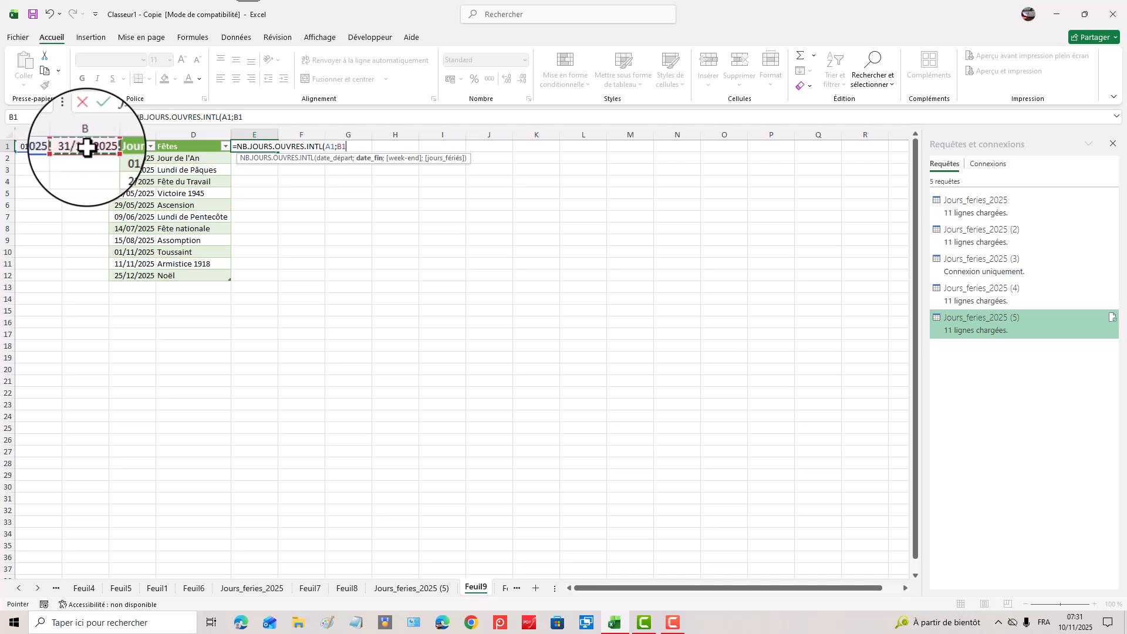
{"action": "type", "text": ";"}
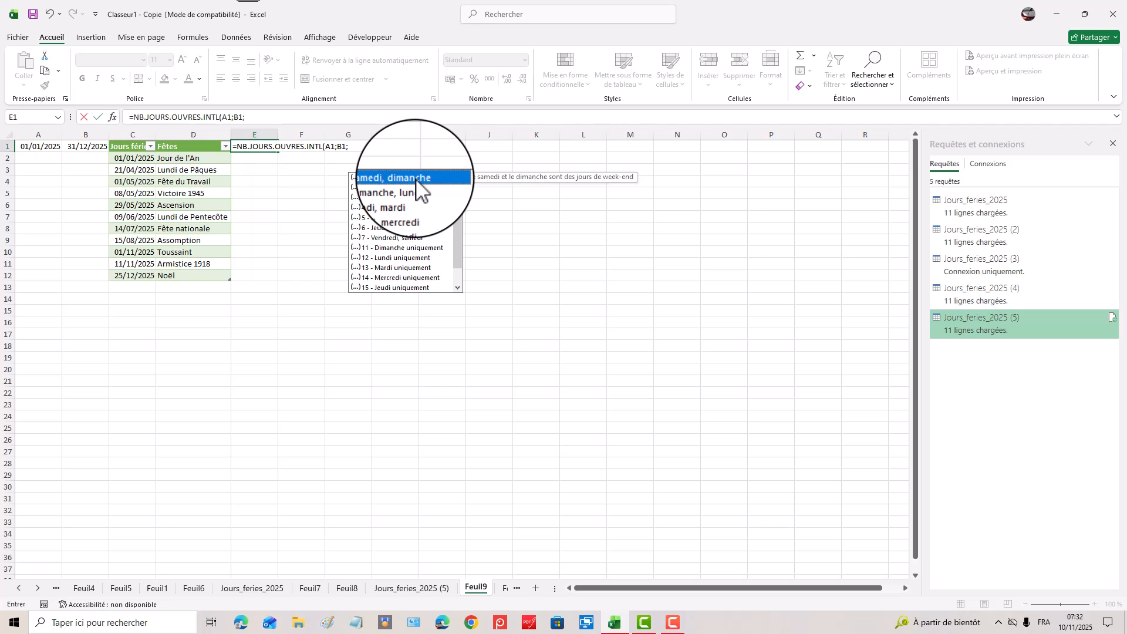
Step: Set the formula's weekend argument to the text code "0000011" instead of picking a predefined weekend option
{"action": "left_click", "coordinate": [362, 145]}
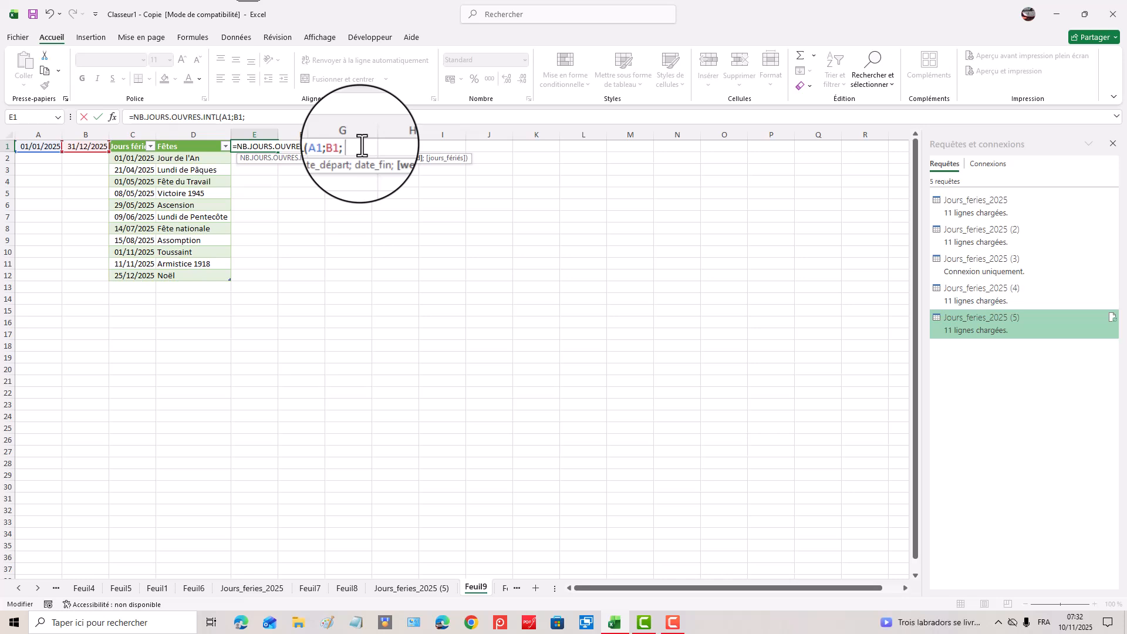
{"action": "type", "text": "\""}
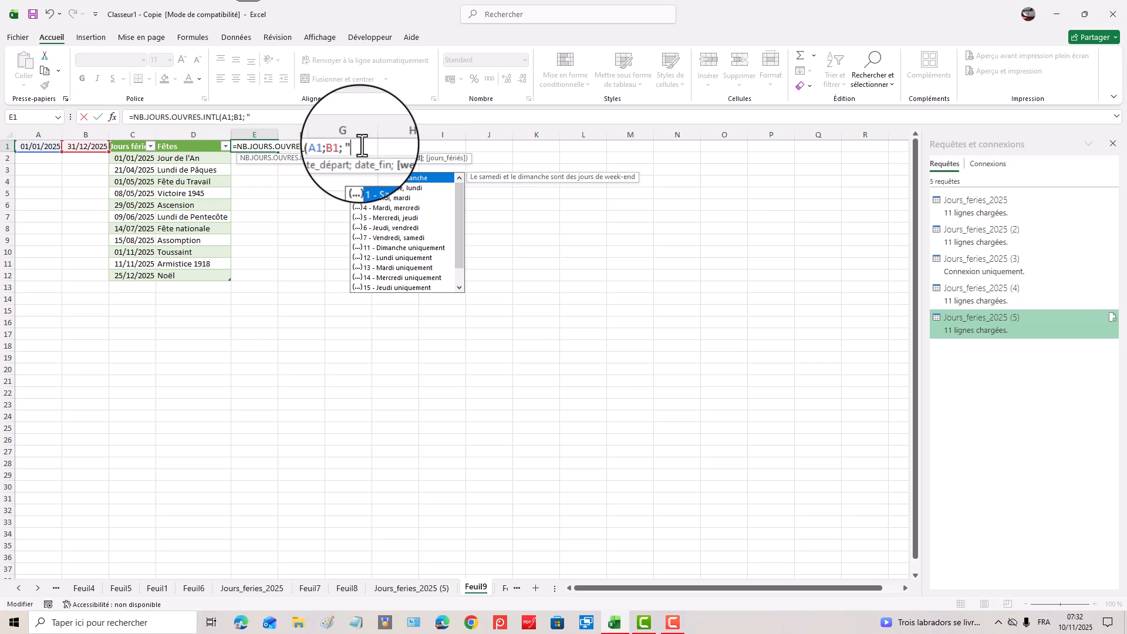
{"action": "type", "text": "00"}
{"action": "type", "text": "000"}
{"action": "type", "text": "0011"}
{"action": "type", "text": "\""}
{"action": "type", "text": ";"}
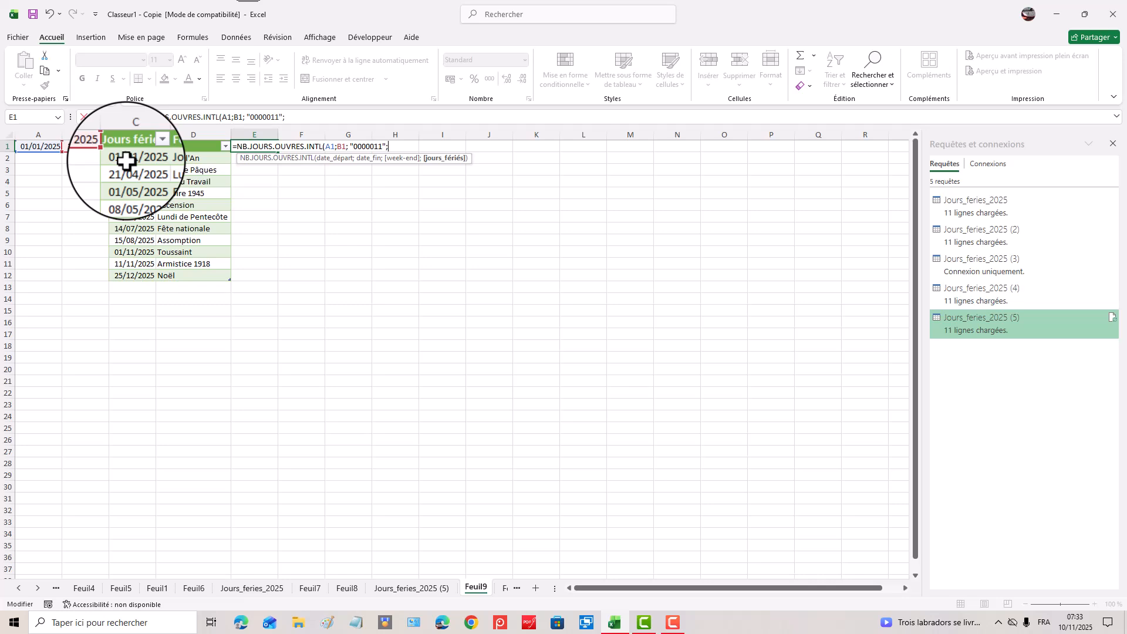
Step: Complete the formula with C2:C12 as the holidays argument, and undo the table's automatic expansion into column E
{"action": "left_click_drag", "start_coordinate": [126, 160], "coordinate": [135, 276]}
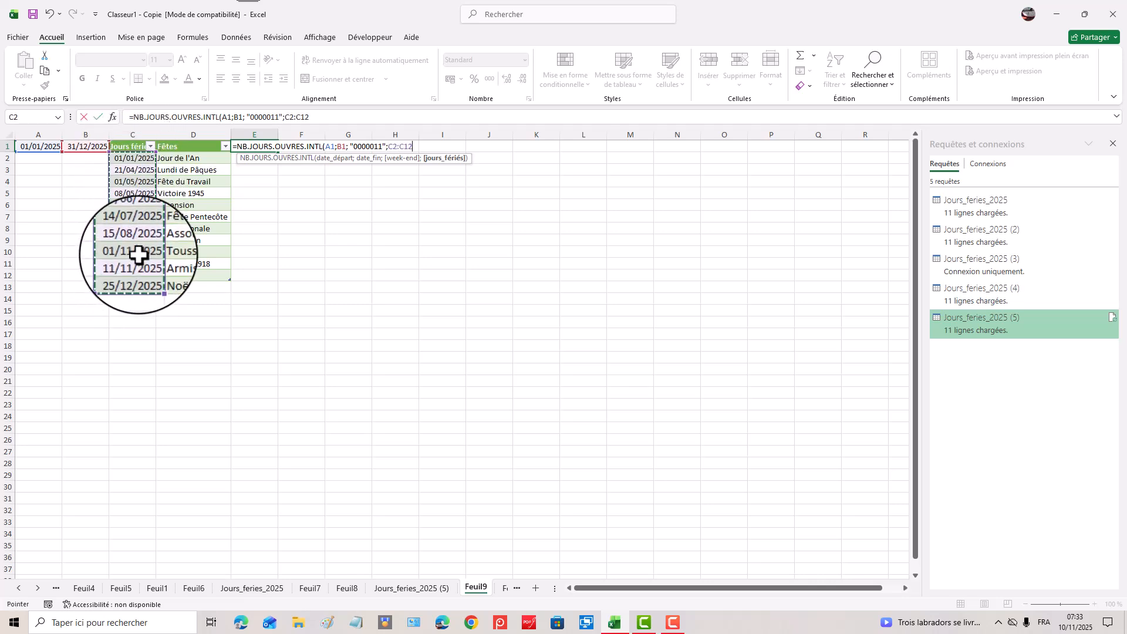
{"action": "type", "text": ")"}
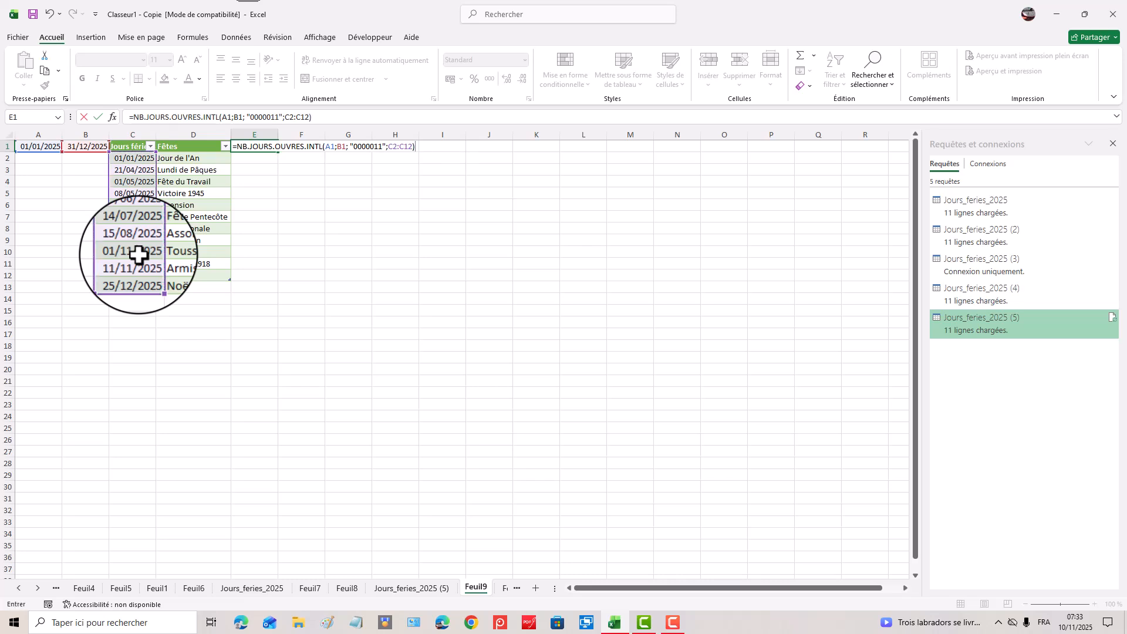
{"action": "key", "text": "Return"}
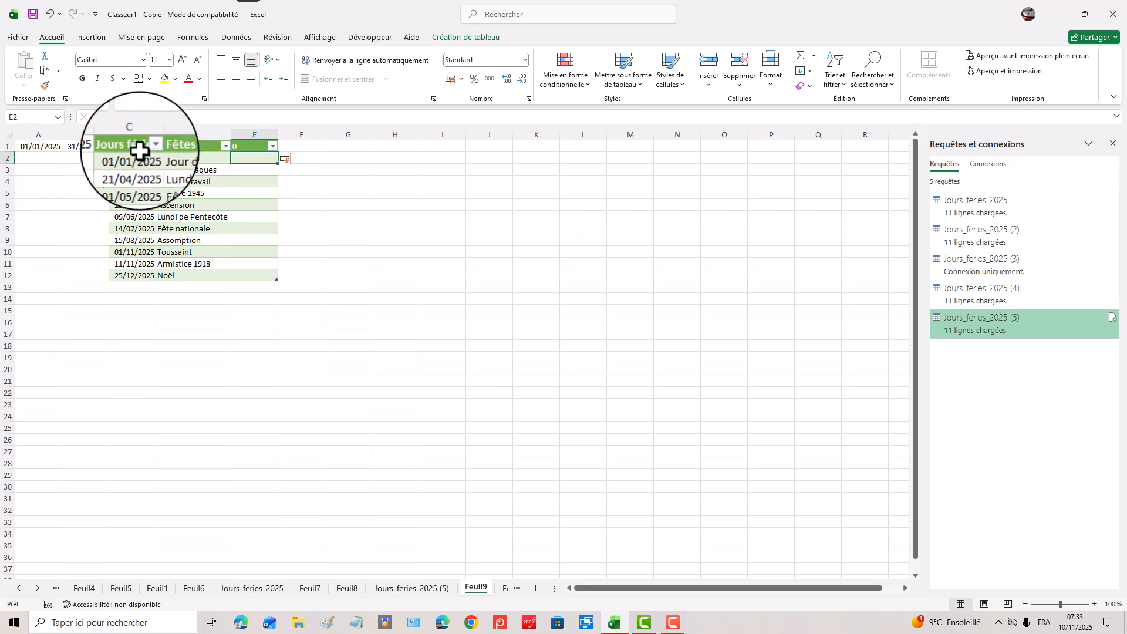
{"action": "left_click", "coordinate": [50, 14]}
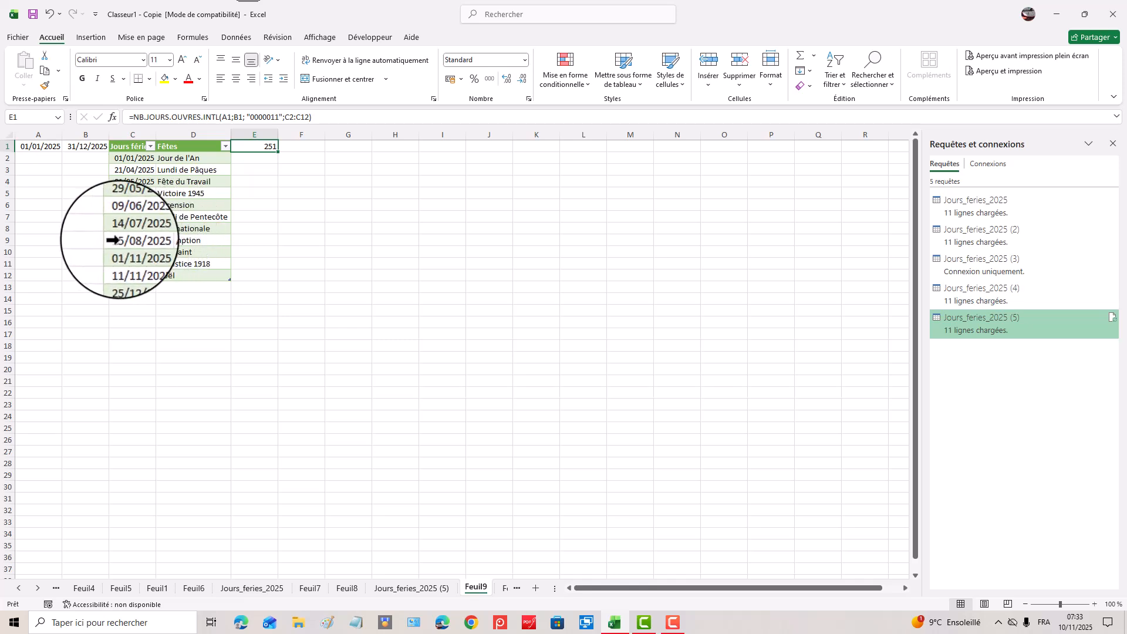
Step: Insert a new row 9 above the Assomption holiday
{"action": "left_click", "coordinate": [122, 239]}
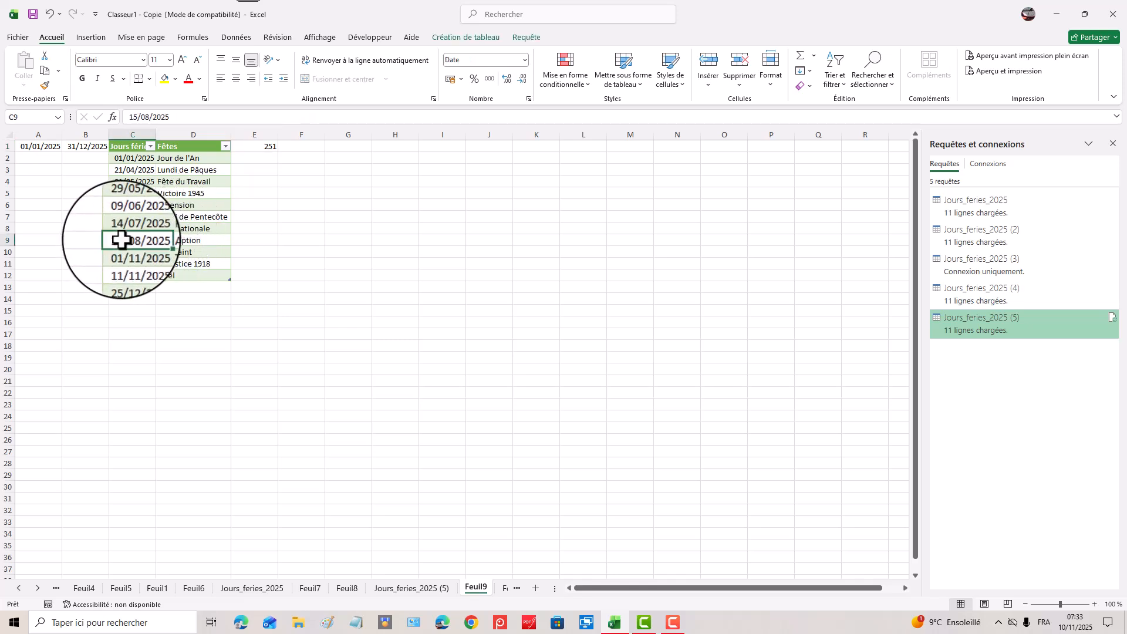
{"action": "right_click", "coordinate": [13, 241]}
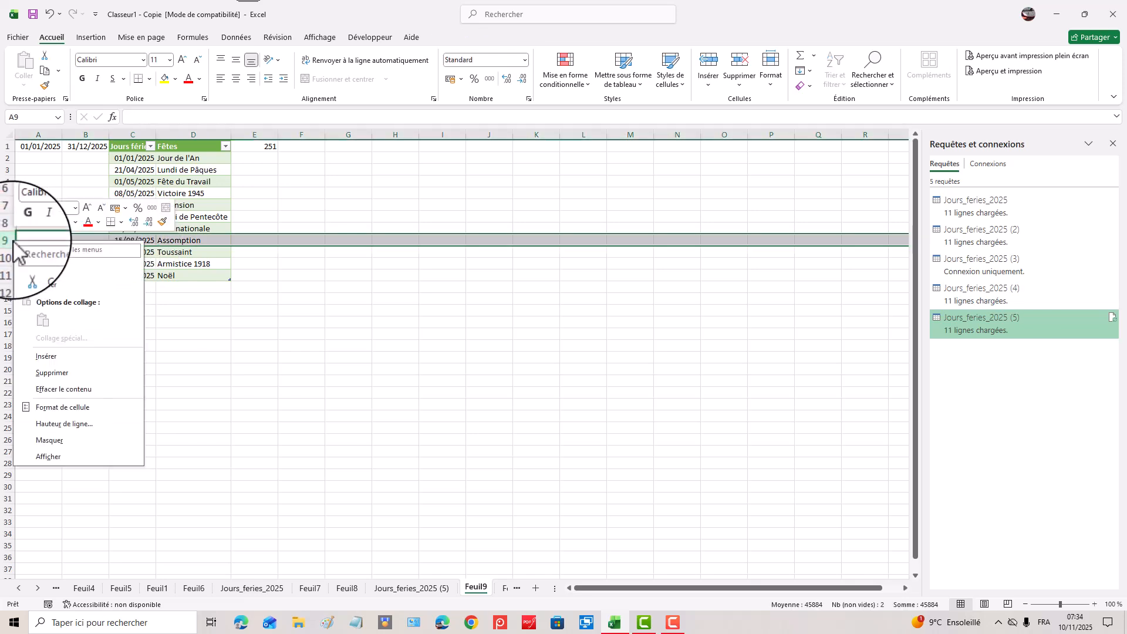
{"action": "left_click", "coordinate": [46, 356]}
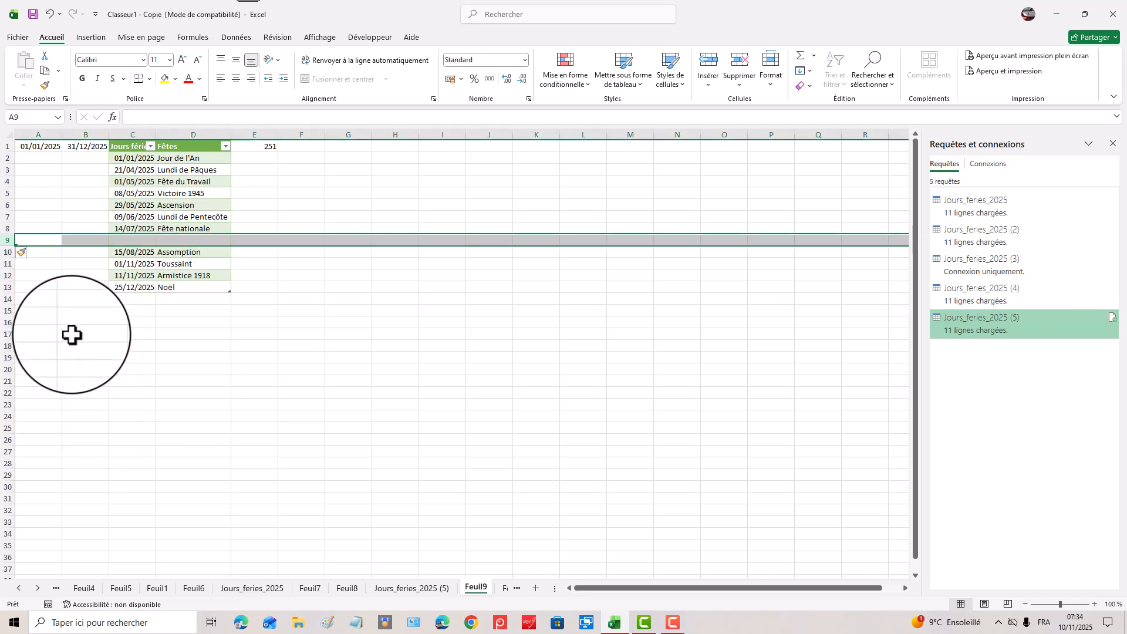
Step: Fill the empty holiday row with the date 31/07/2025 in C9 and the name "Juillet Art" in D9
{"action": "left_click", "coordinate": [139, 240]}
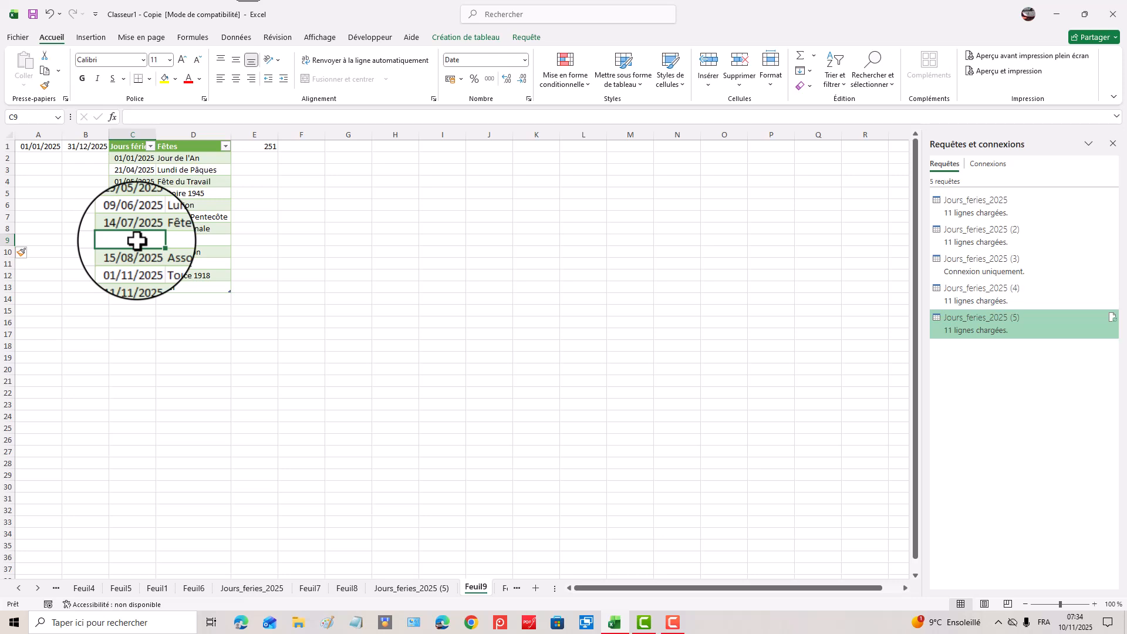
{"action": "type", "text": "31/07"}
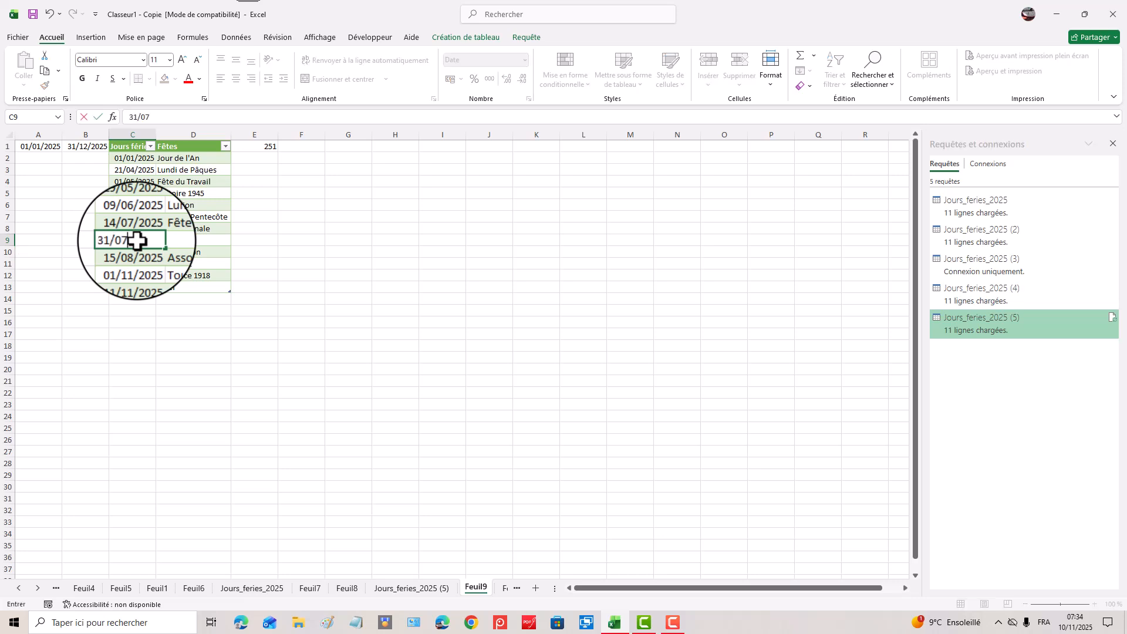
{"action": "type", "text": "/2025"}
{"action": "left_click", "coordinate": [220, 238]}
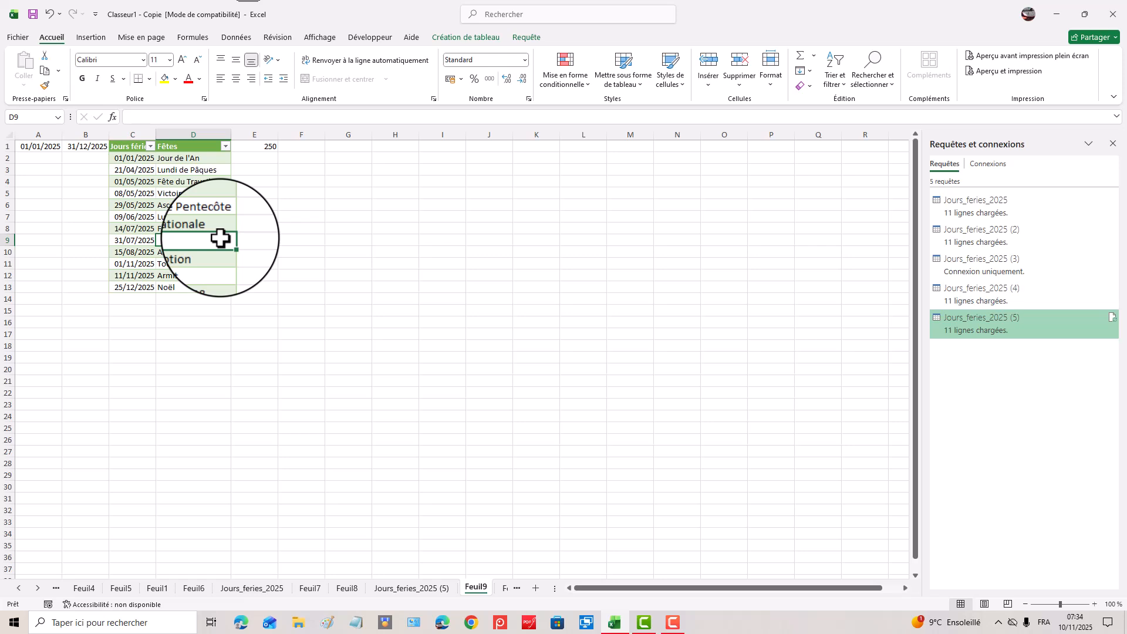
{"action": "type", "text": "Juille"}
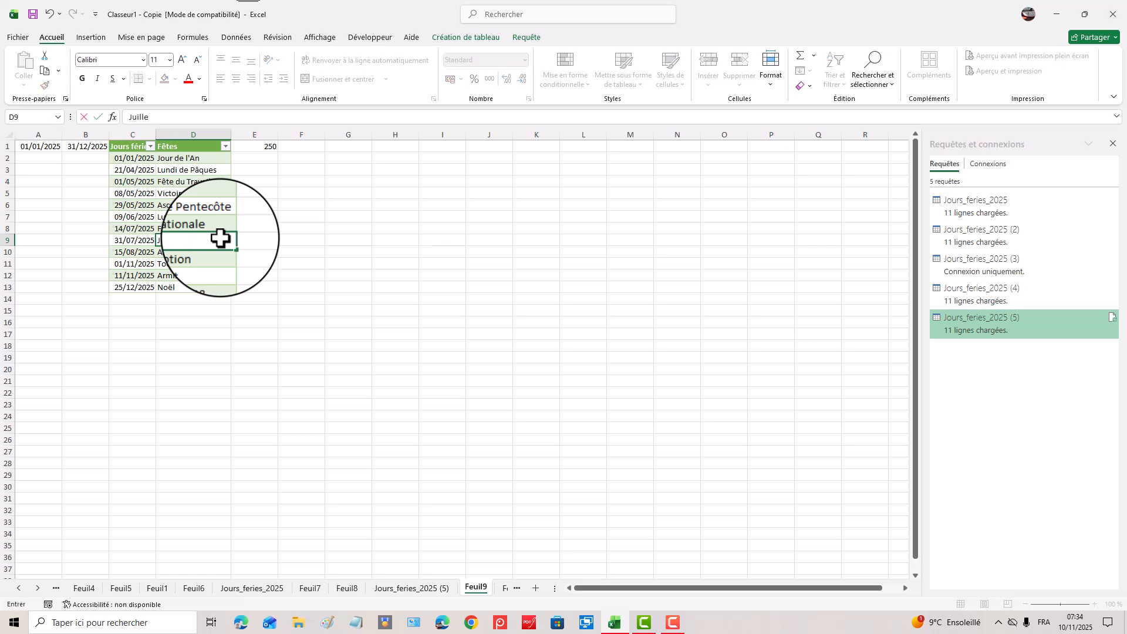
{"action": "type", "text": "t Art"}
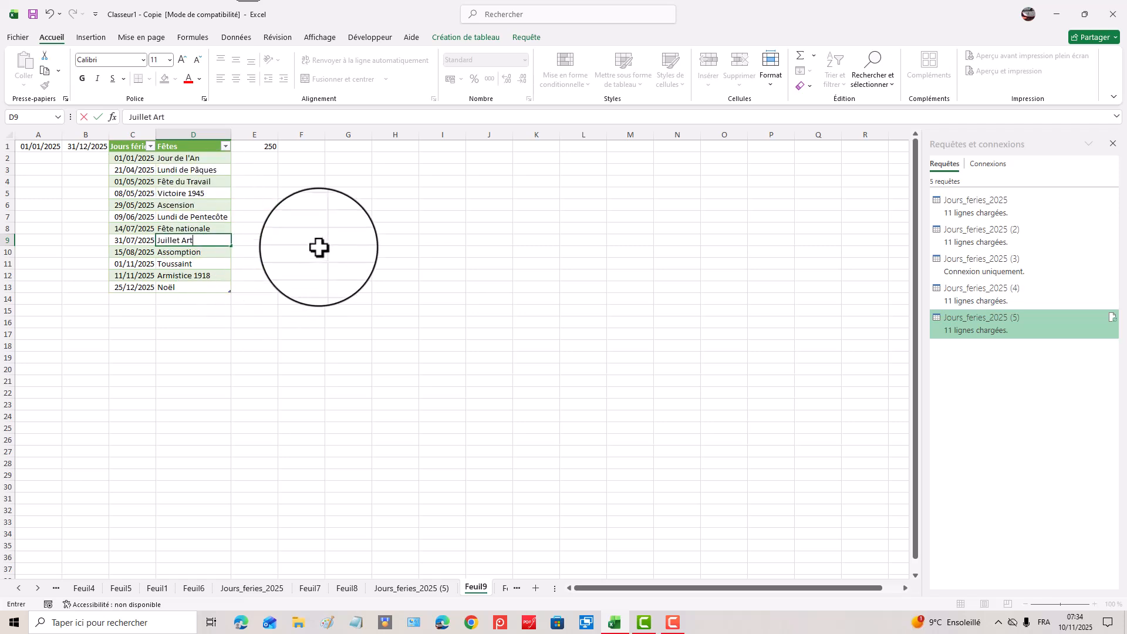
{"action": "left_click", "coordinate": [294, 250]}
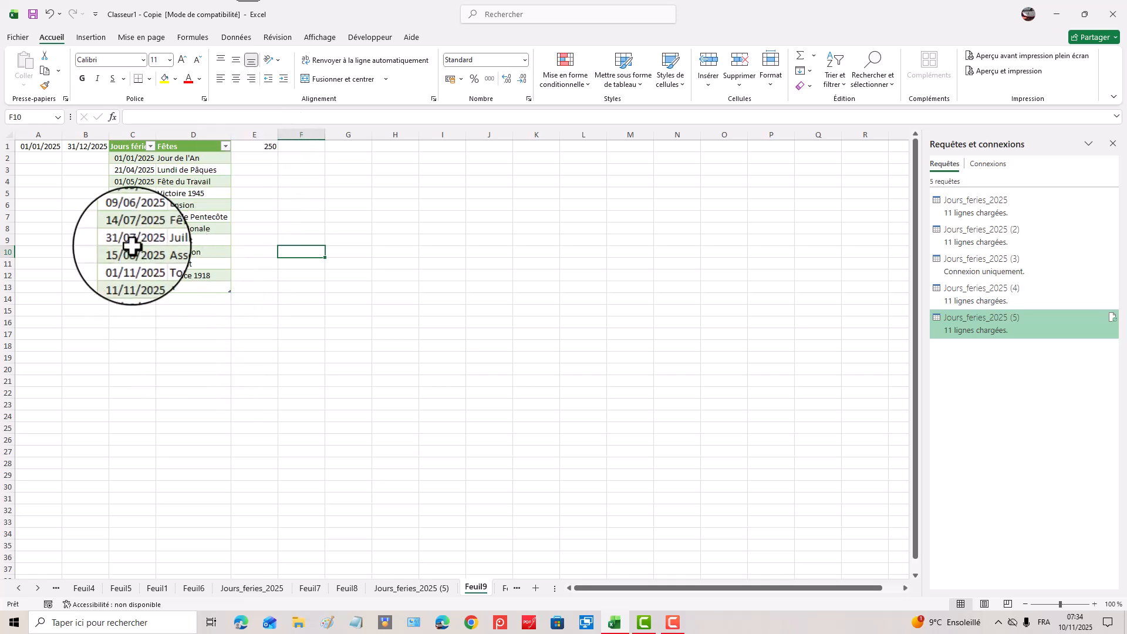
Step: Delete row 9 containing the "Juillet Art" holiday
{"action": "left_click", "coordinate": [7, 240]}
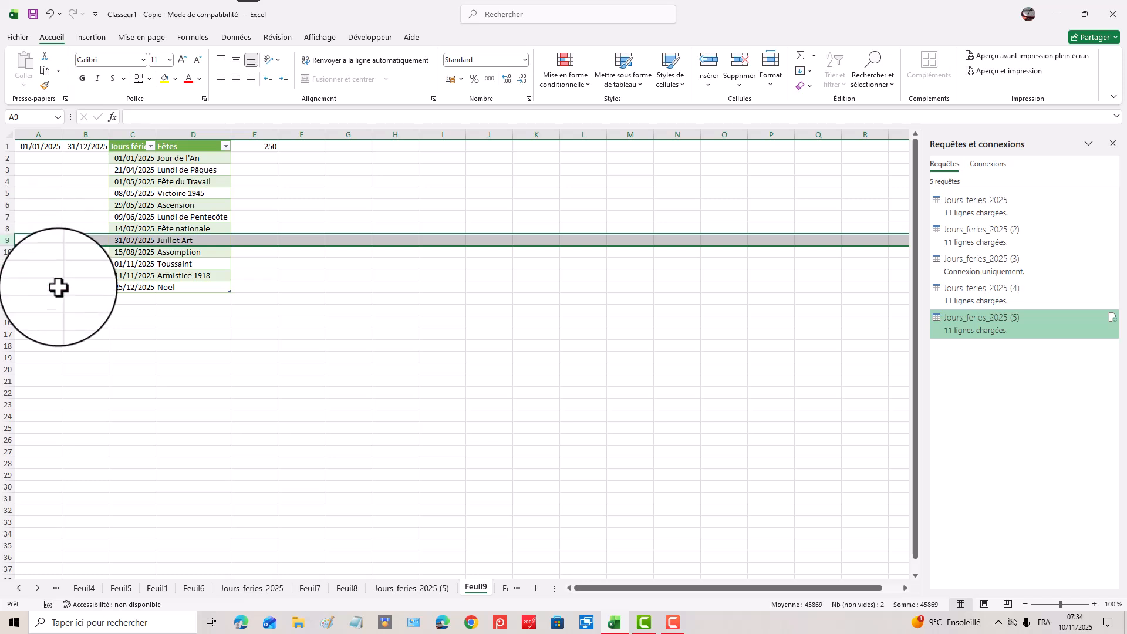
{"action": "right_click", "coordinate": [8, 240]}
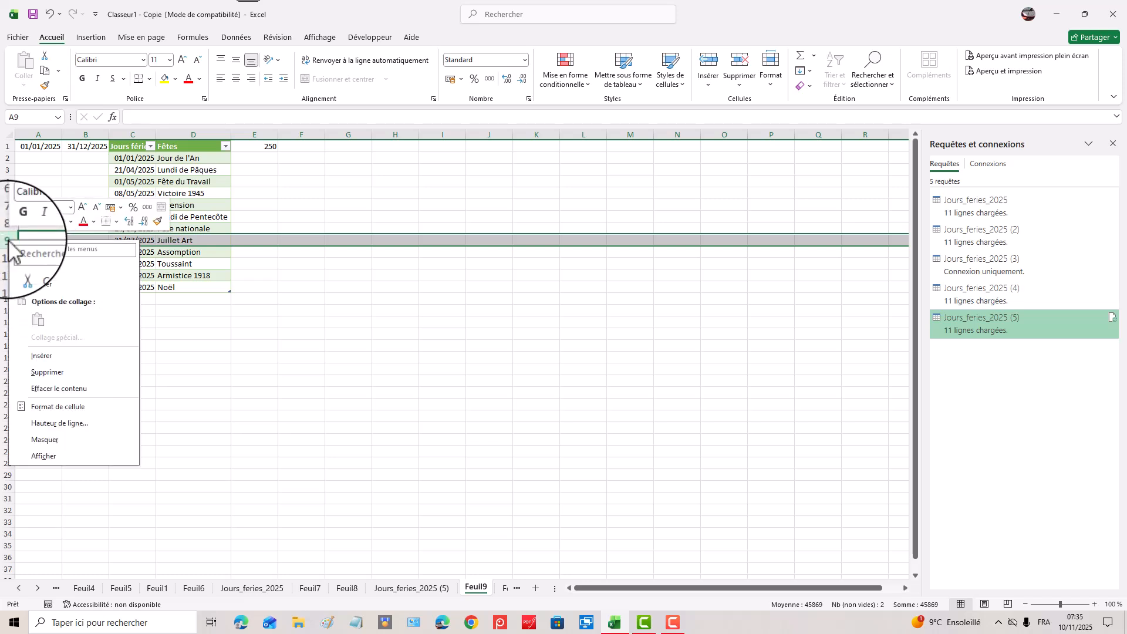
{"action": "left_click", "coordinate": [47, 374]}
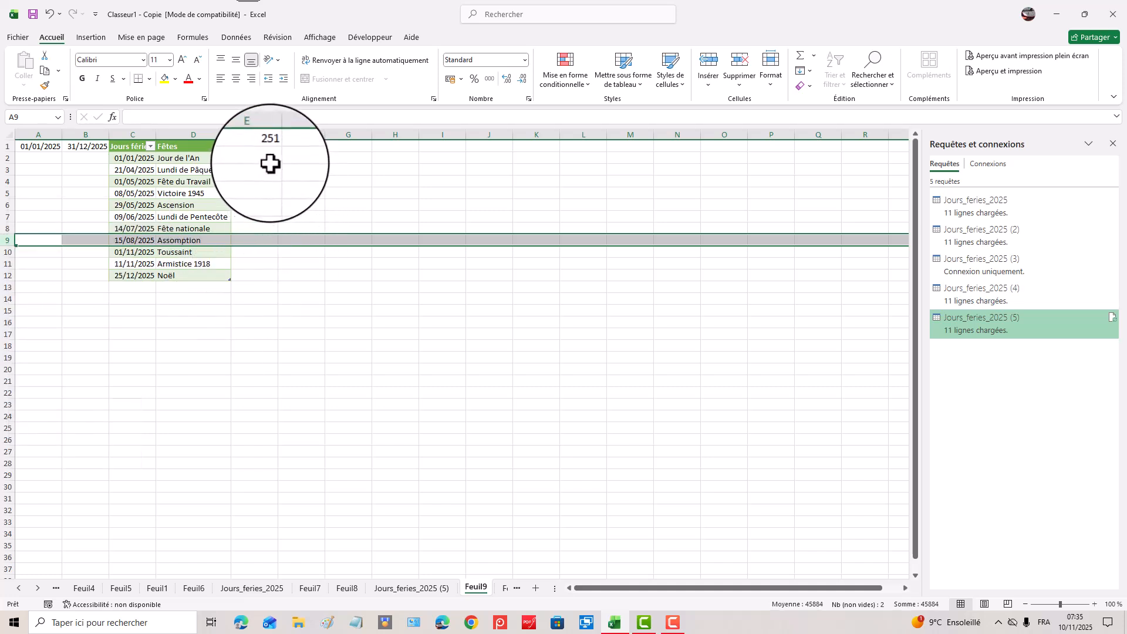